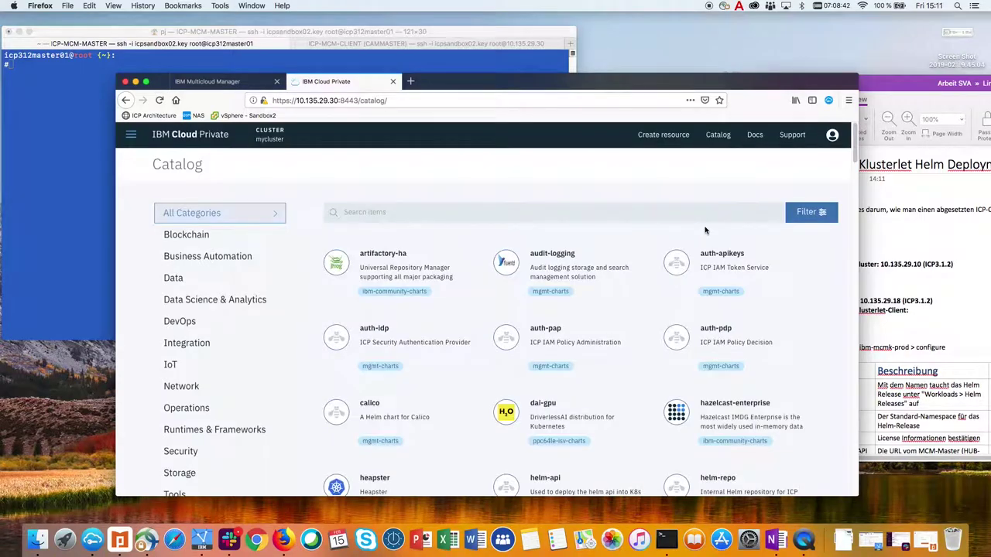
# Search the catalog for 'mcmk' and open the ibm-mcmk-prod Klusterlet chart details.
pyautogui.click(569, 214)
pyautogui.write('mcmk')
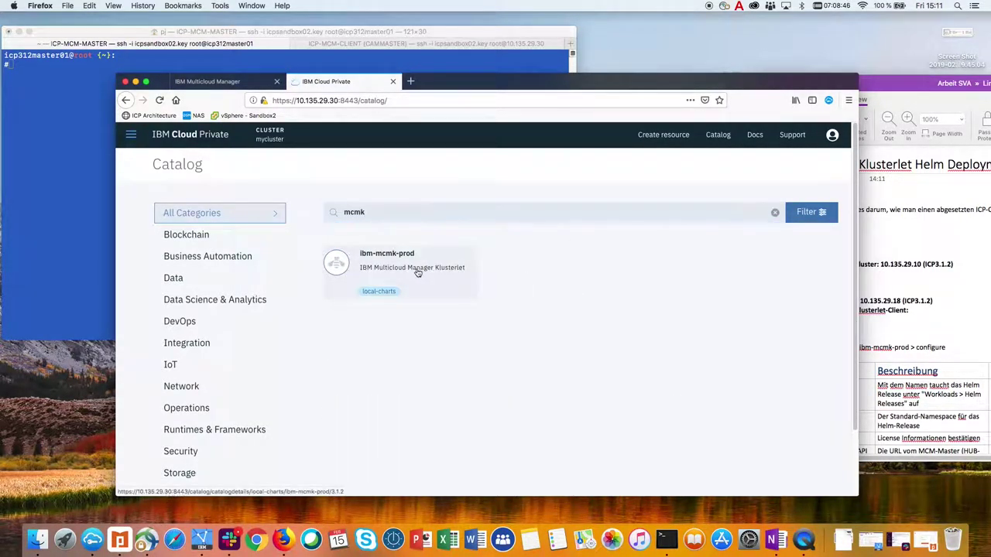
pyautogui.click(415, 271)
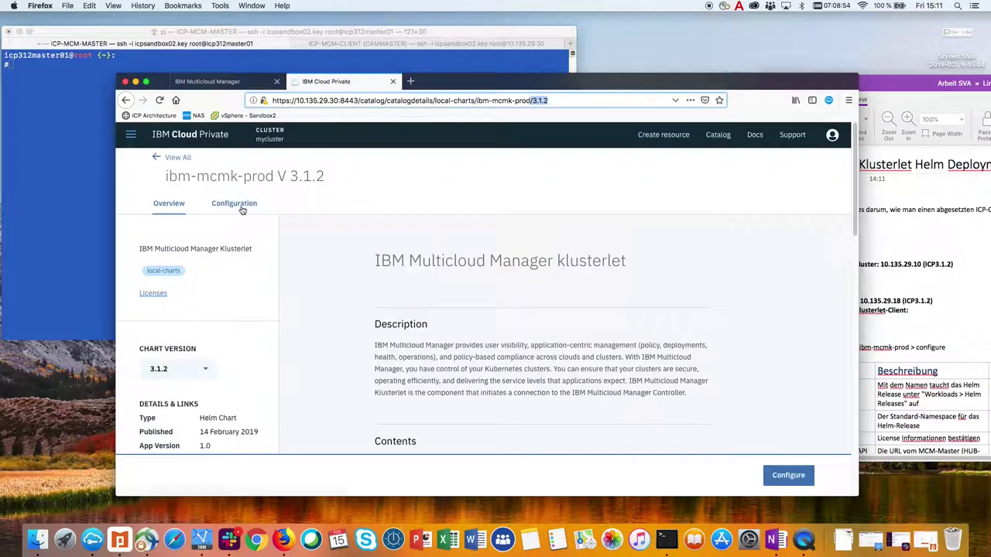
# In the chart configuration, set release name mcmk, target namespace kube-system, and accept the license.
pyautogui.click(240, 206)
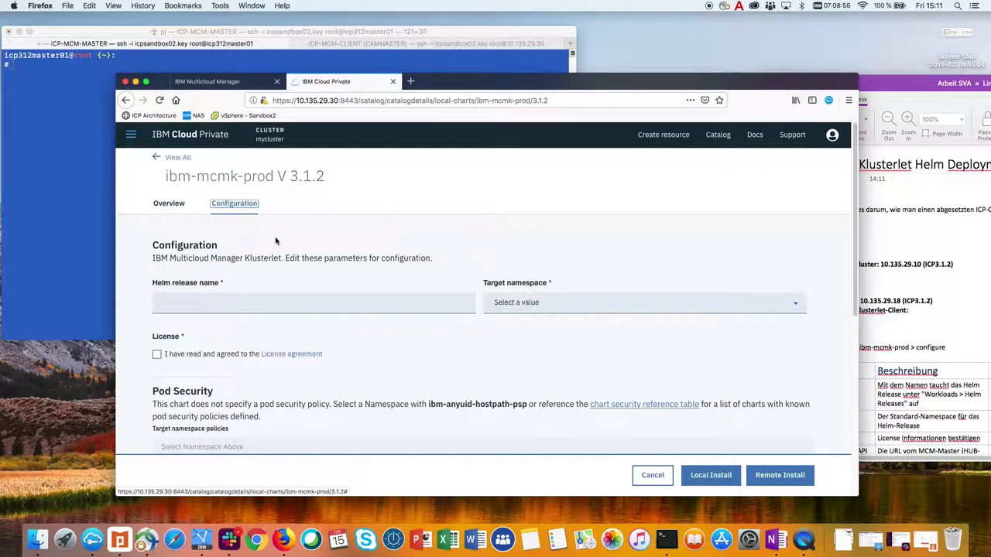
pyautogui.click(202, 303)
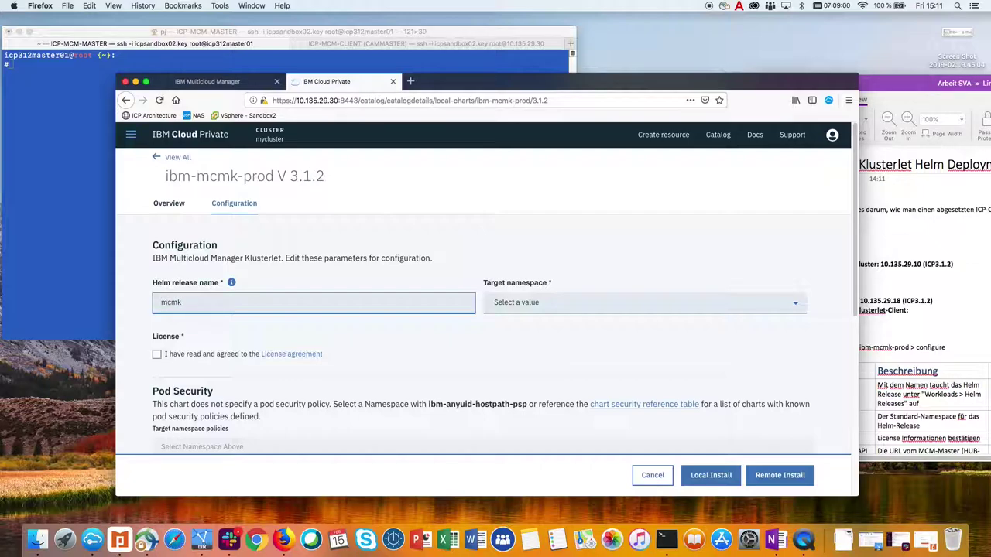
pyautogui.click(511, 303)
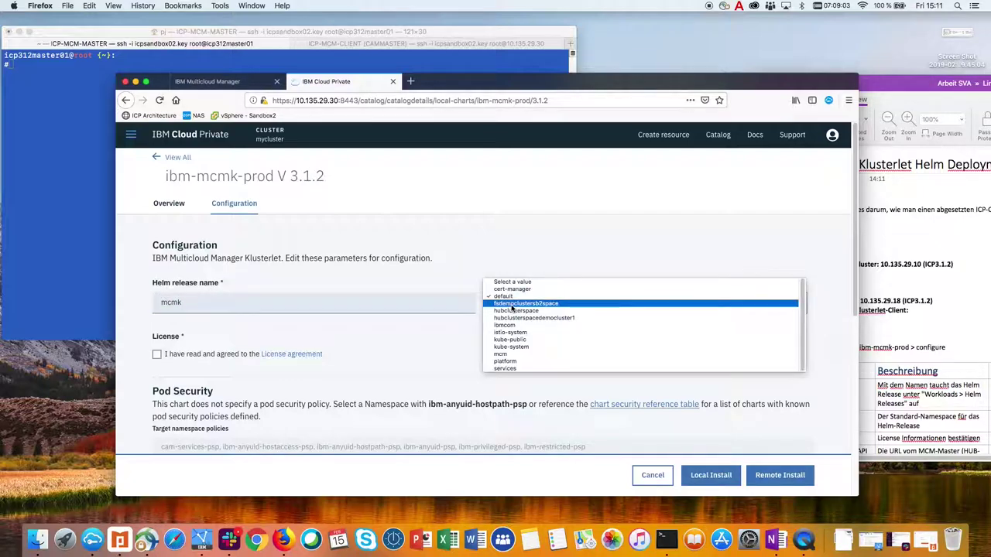
pyautogui.click(518, 351)
pyautogui.click(157, 354)
pyautogui.moveTo(855, 250); pyautogui.dragTo(854, 338)
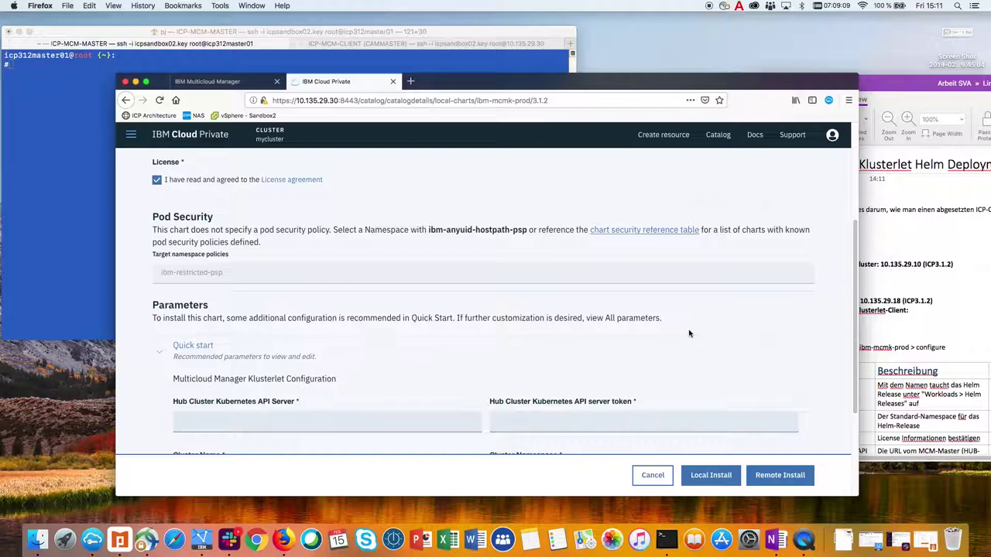
pyautogui.click(247, 426)
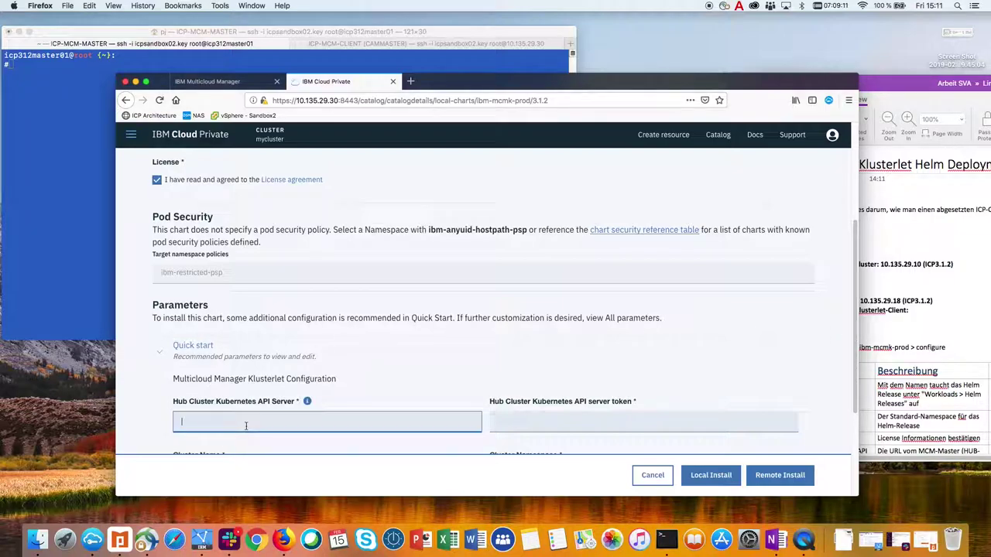
pyautogui.click(226, 87)
pyautogui.moveTo(338, 101); pyautogui.dragTo(253, 99)
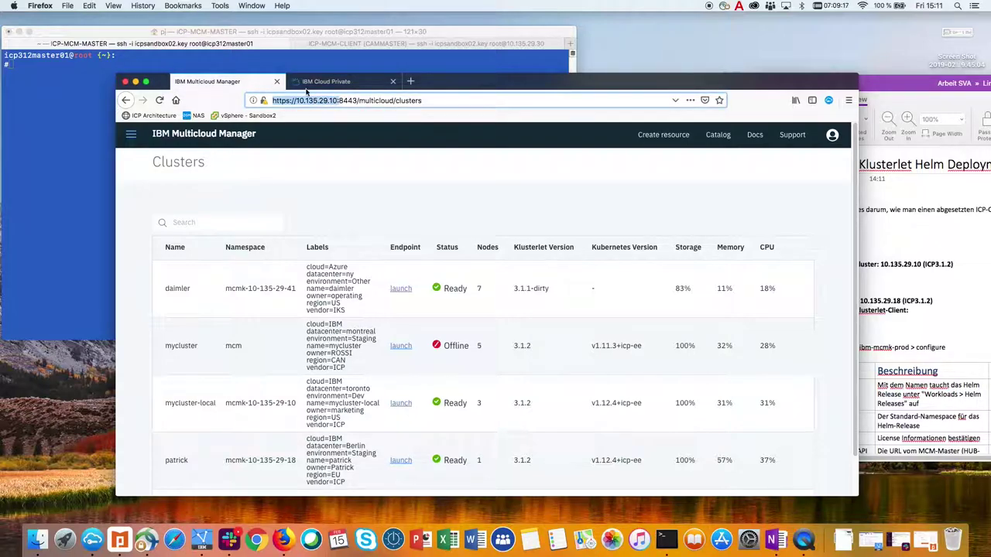
pyautogui.click(335, 82)
pyautogui.write('https://10.135.29.10:')
pyautogui.write('800')
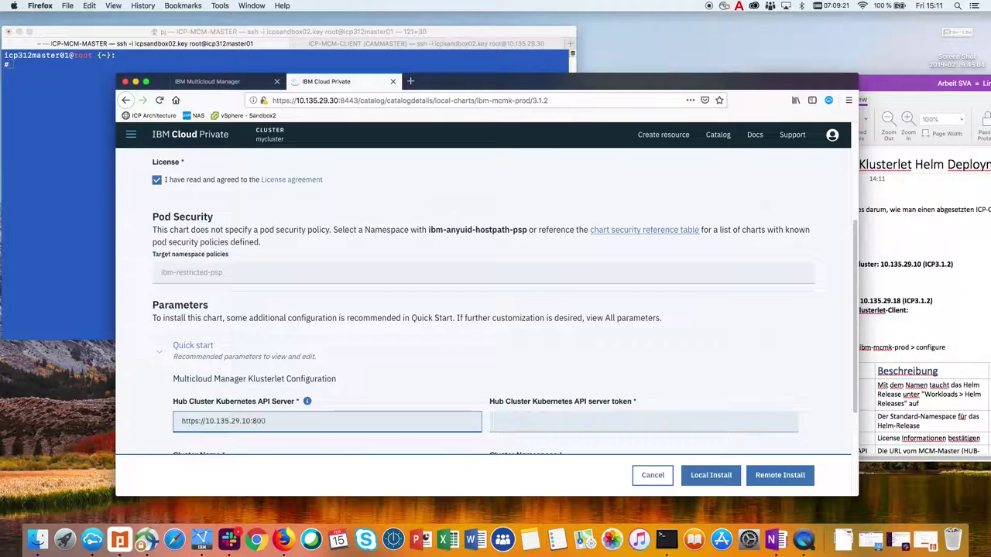
pyautogui.click(537, 419)
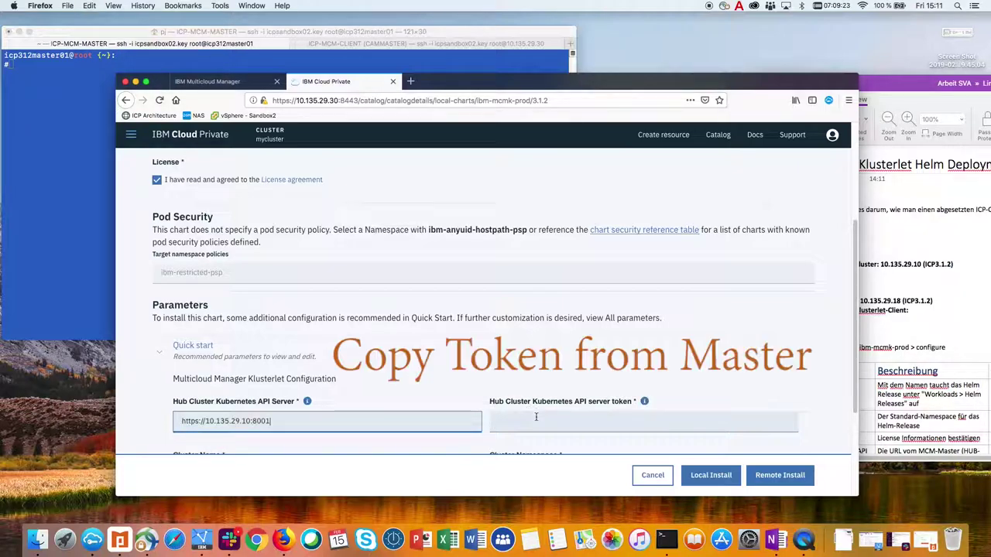
pyautogui.click(537, 419)
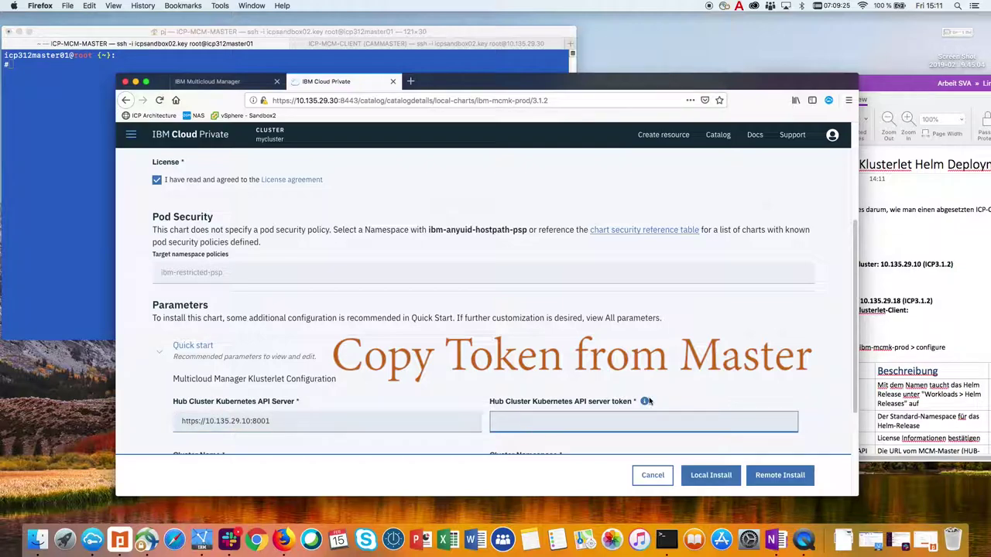
pyautogui.click(235, 84)
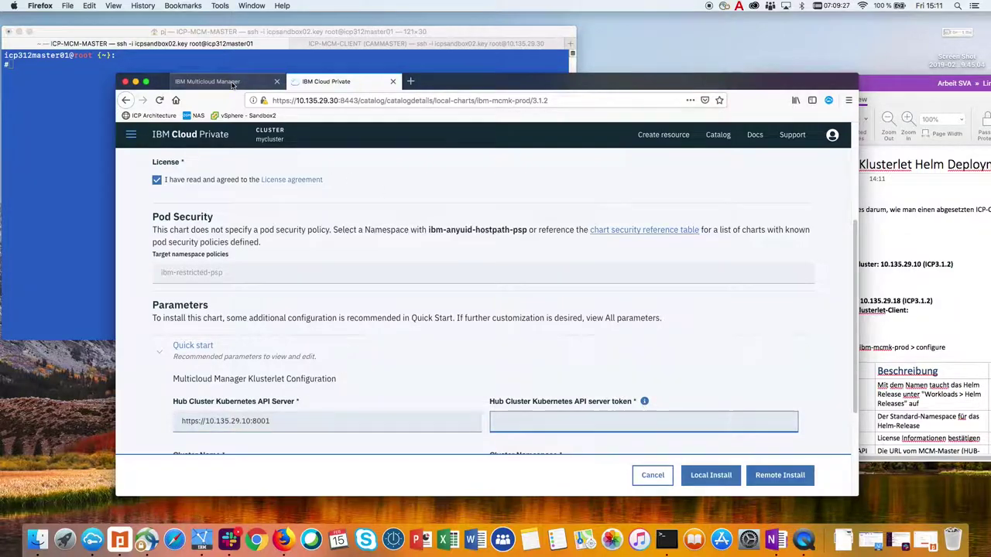
# Copy the admin API token from Multicloud Manager's Configure client kubectl commands.
pyautogui.moveTo(338, 100); pyautogui.dragTo(290, 101)
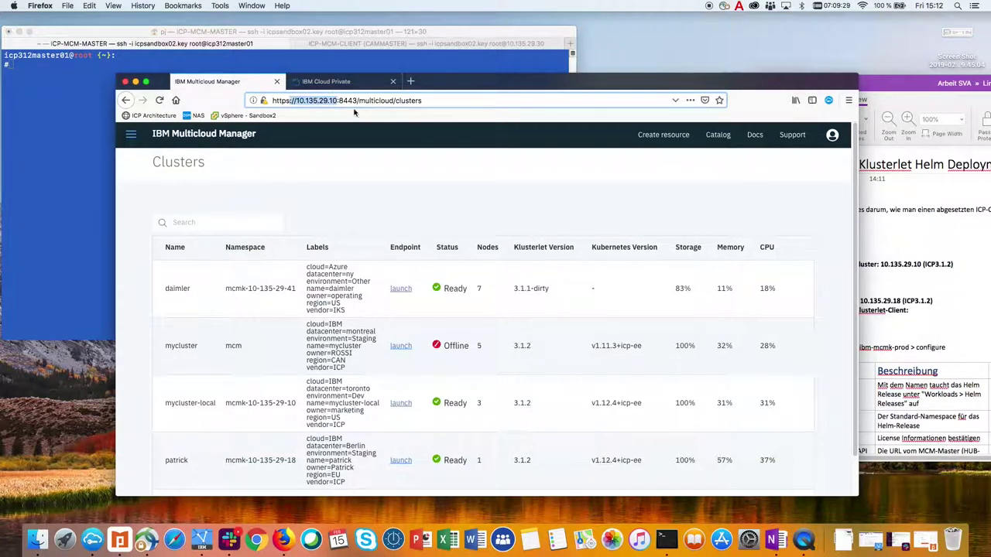
pyautogui.click(832, 136)
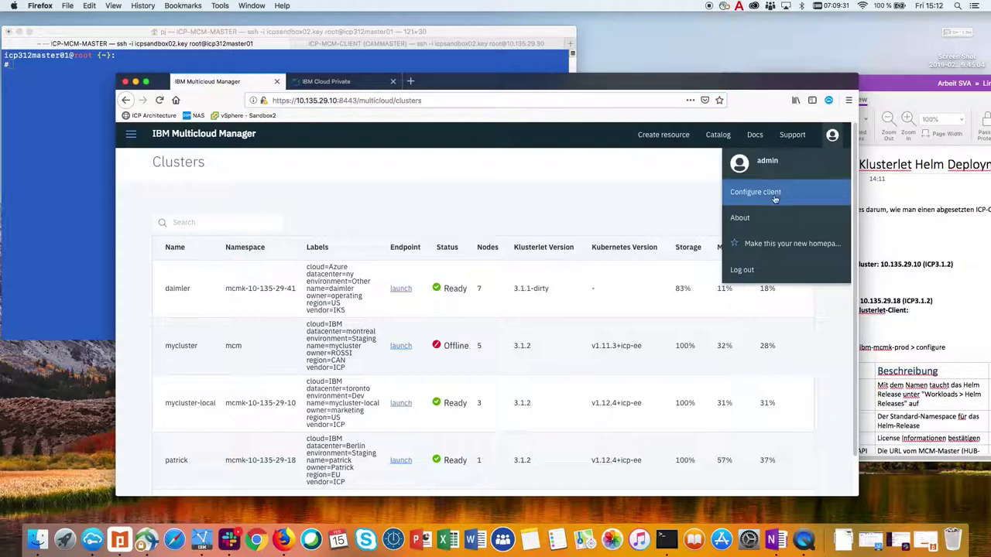
pyautogui.click(757, 191)
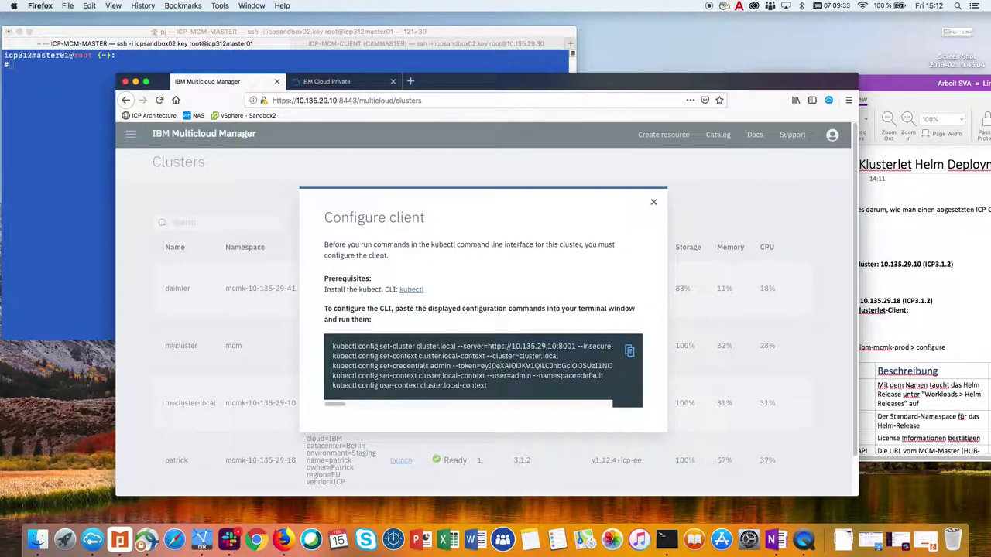
pyautogui.moveTo(485, 366); pyautogui.dragTo(704, 369)
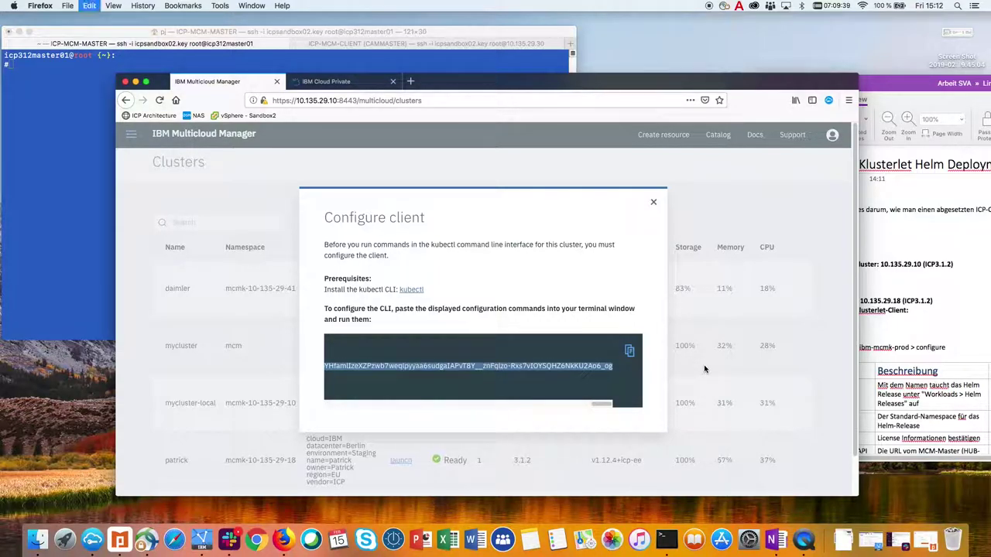
pyautogui.rightClick(597, 367)
pyautogui.click(615, 372)
pyautogui.click(653, 203)
pyautogui.click(341, 82)
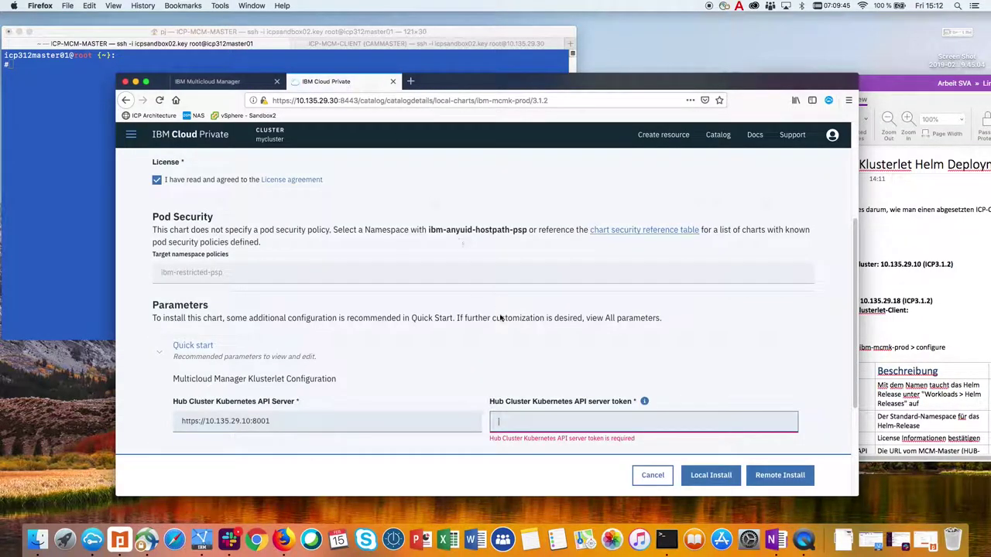
# Paste the copied token into the hub API server token field and enter cammaster as Cluster Name.
pyautogui.rightClick(526, 419)
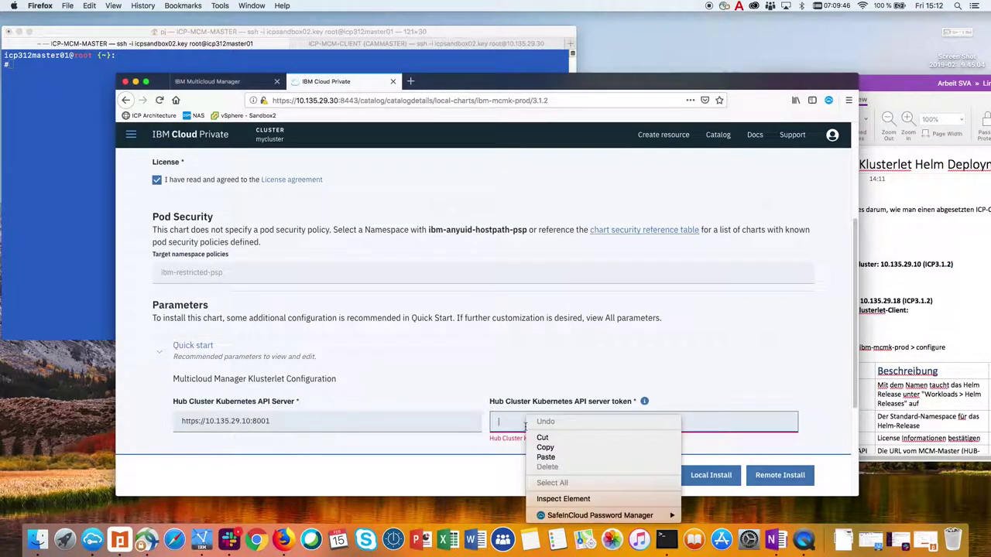
pyautogui.click(546, 458)
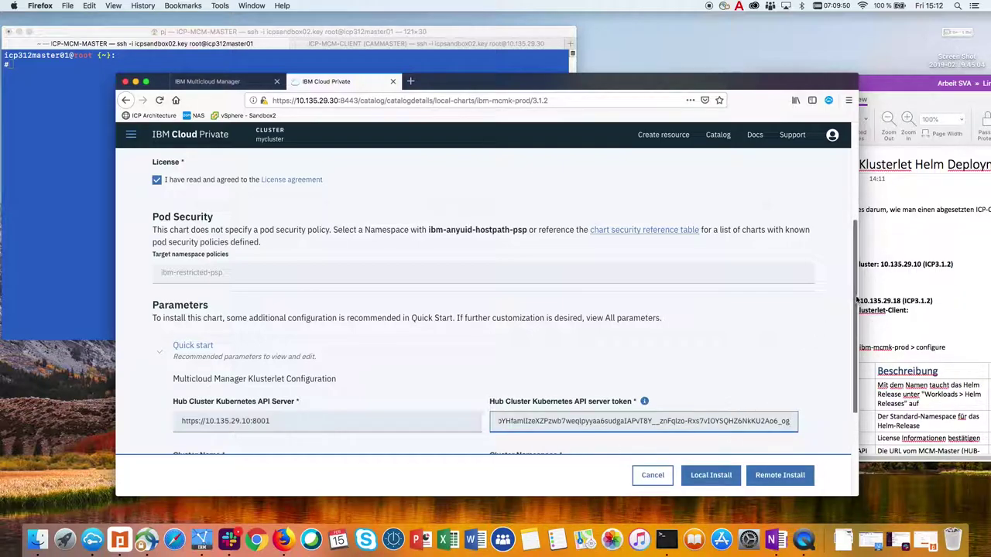
pyautogui.moveTo(858, 297); pyautogui.dragTo(856, 308)
pyautogui.scroll(-3, 856, 308)
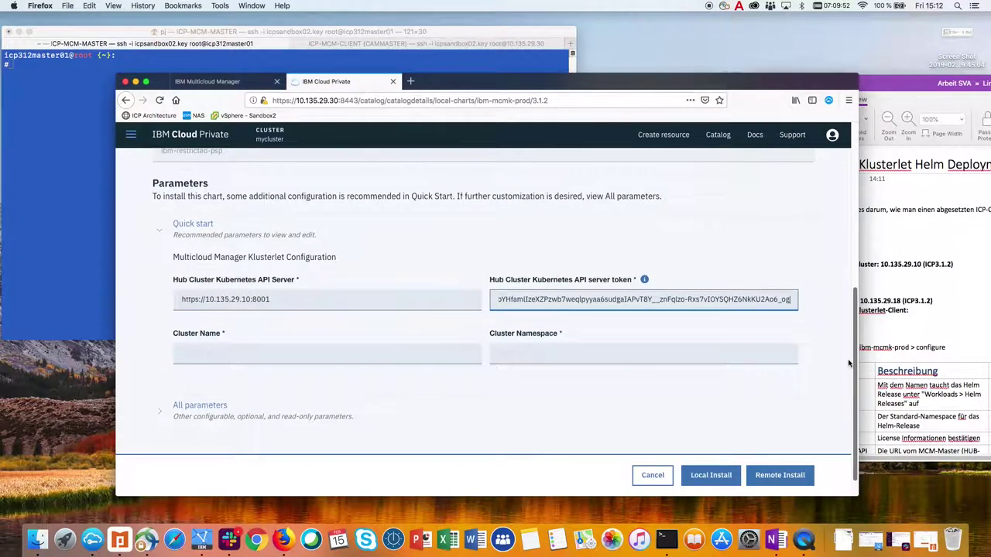
pyautogui.click(268, 358)
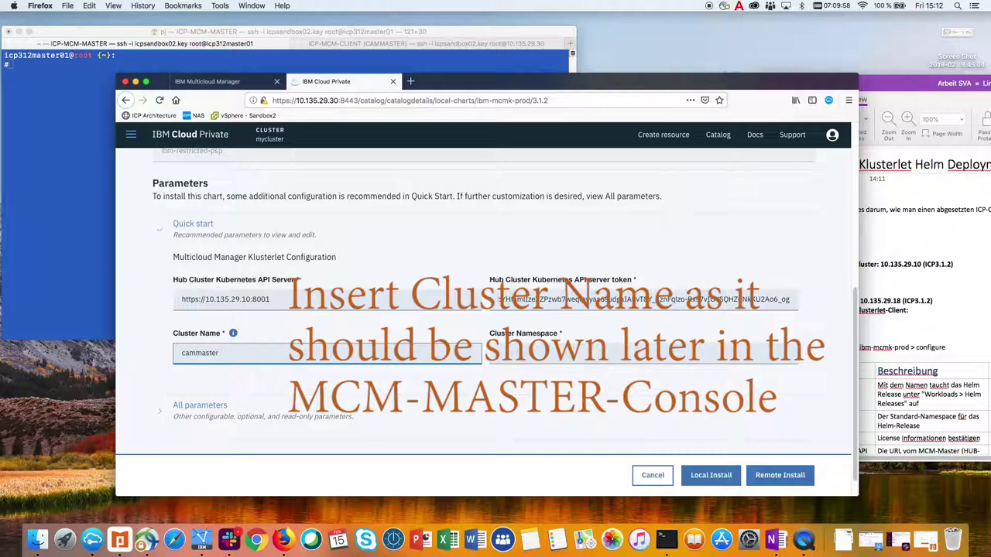
pyautogui.click(551, 353)
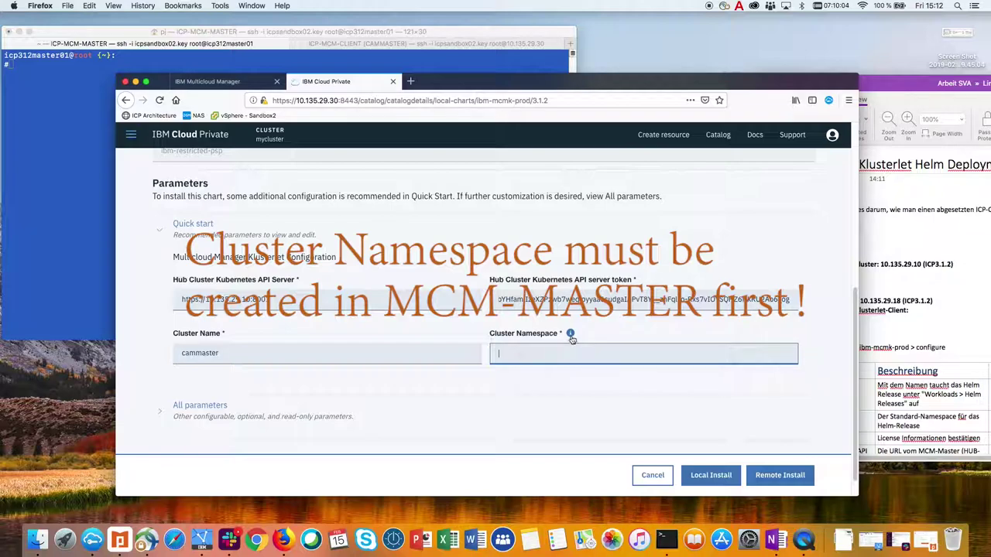
pyautogui.moveTo(571, 336)
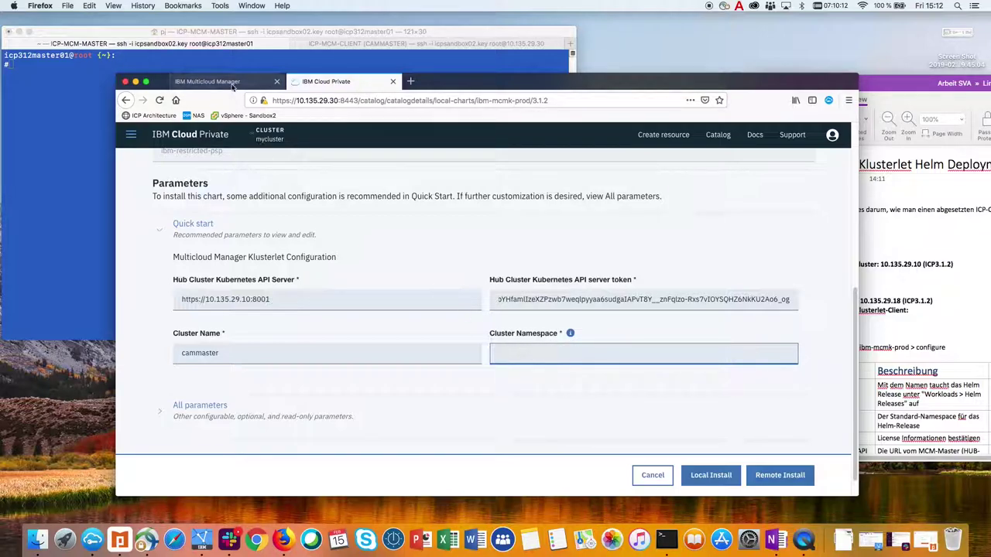
pyautogui.click(206, 81)
# Open the local cluster's Namespaces list, filter it by 'mcmk', and copy mcmk-10-135-29-10.
pyautogui.click(131, 134)
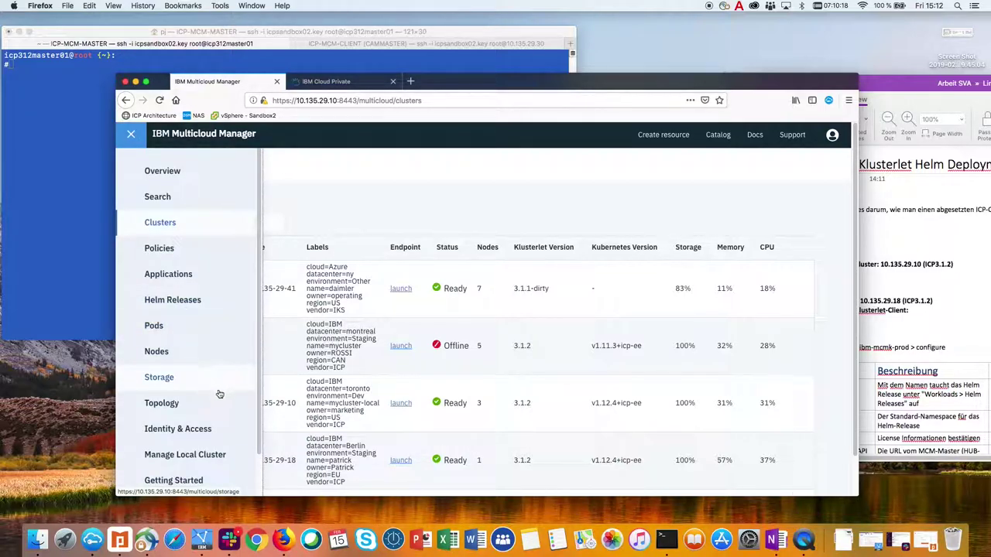
pyautogui.click(207, 456)
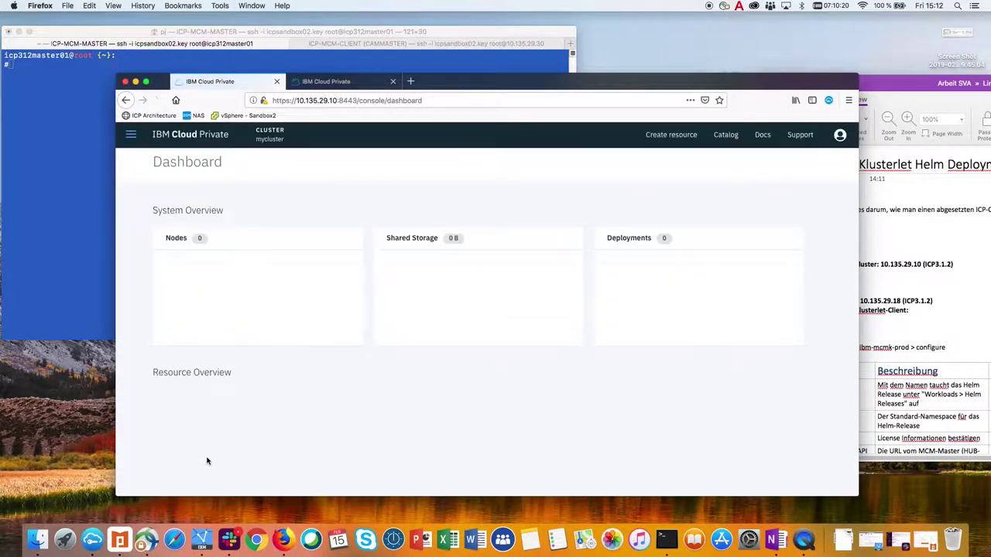
pyautogui.click(131, 134)
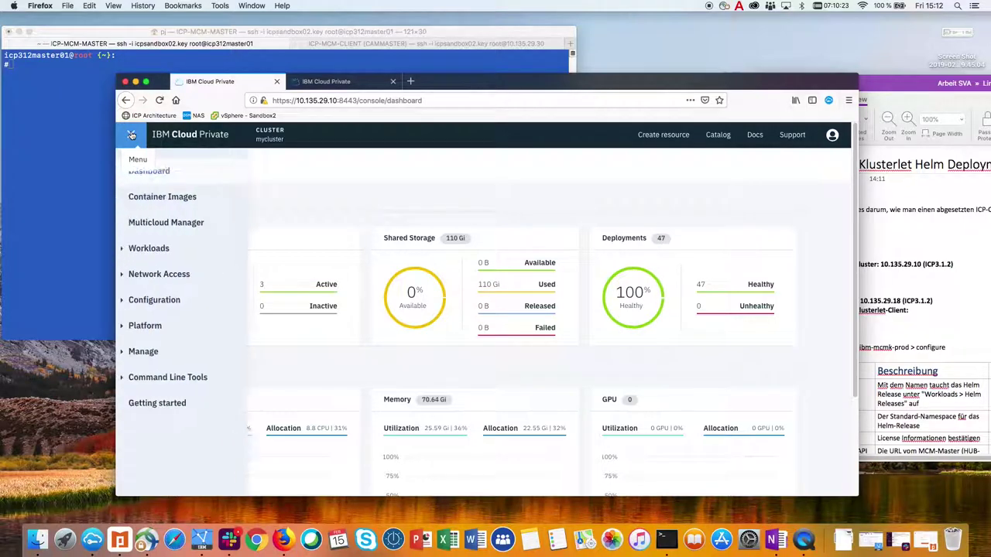
pyautogui.click(168, 350)
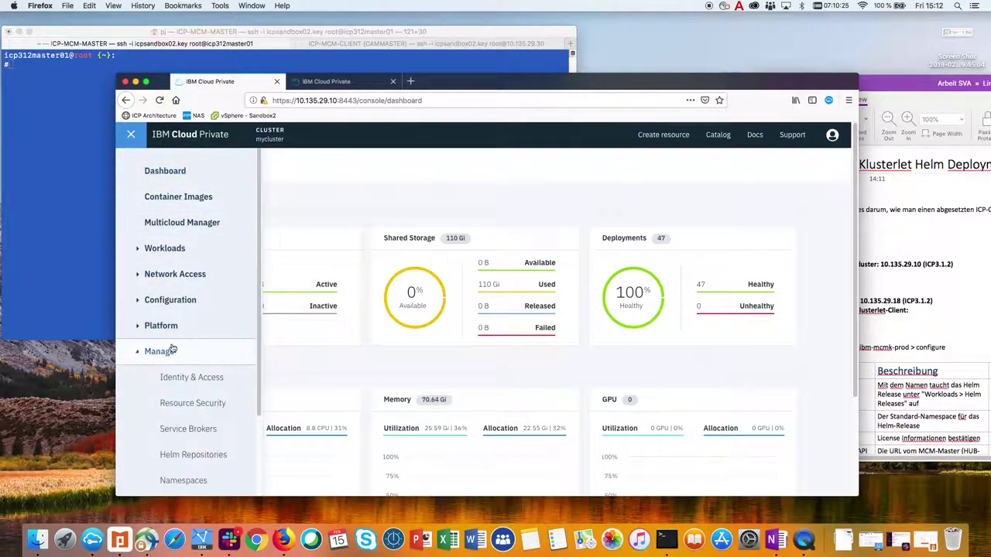
pyautogui.click(195, 482)
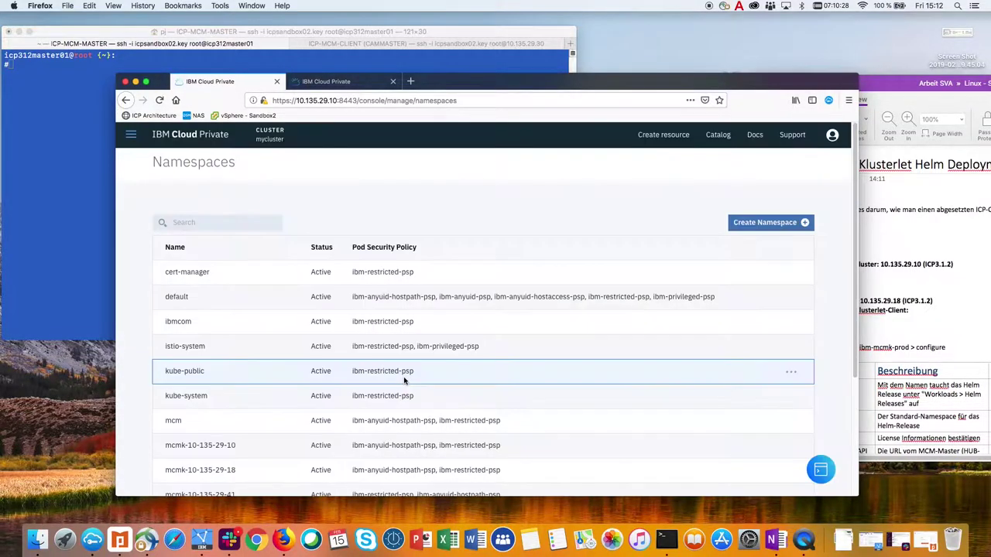
pyautogui.click(209, 223)
pyautogui.write('mcmk')
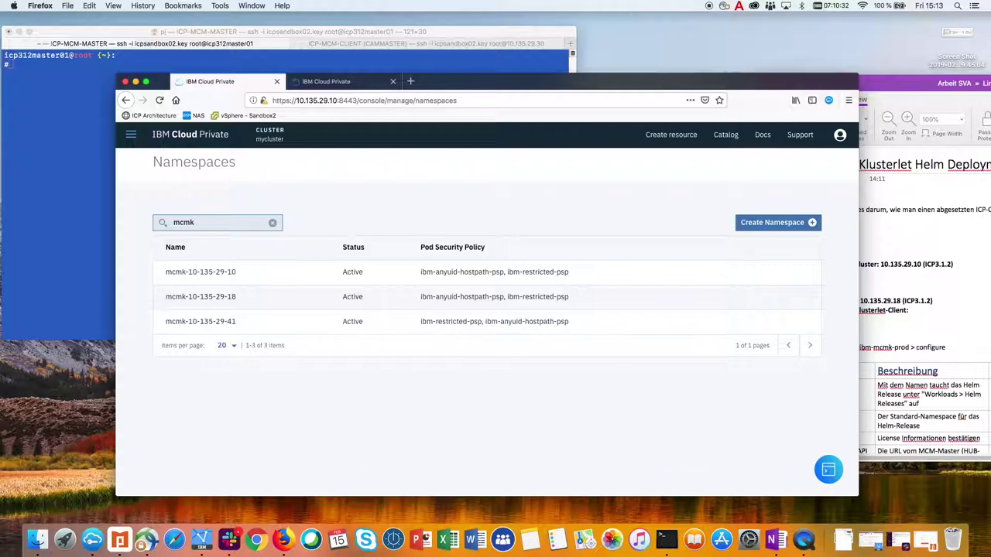
pyautogui.moveTo(237, 273); pyautogui.dragTo(165, 274)
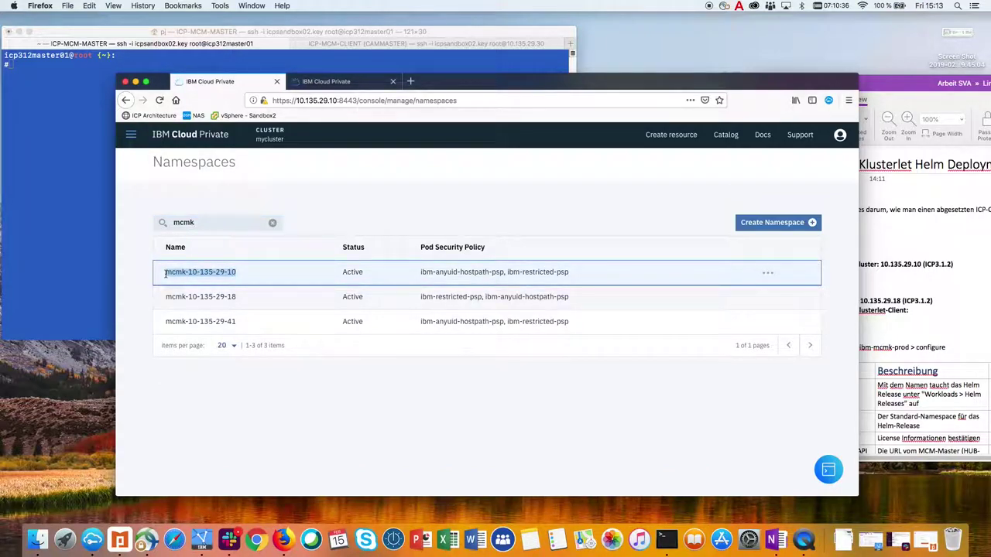
# Create namespace mcmk-10-135-29-30 with pod security policy ibm-anyuid-hostpath-psp and copy its name.
pyautogui.click(763, 223)
pyautogui.click(568, 271)
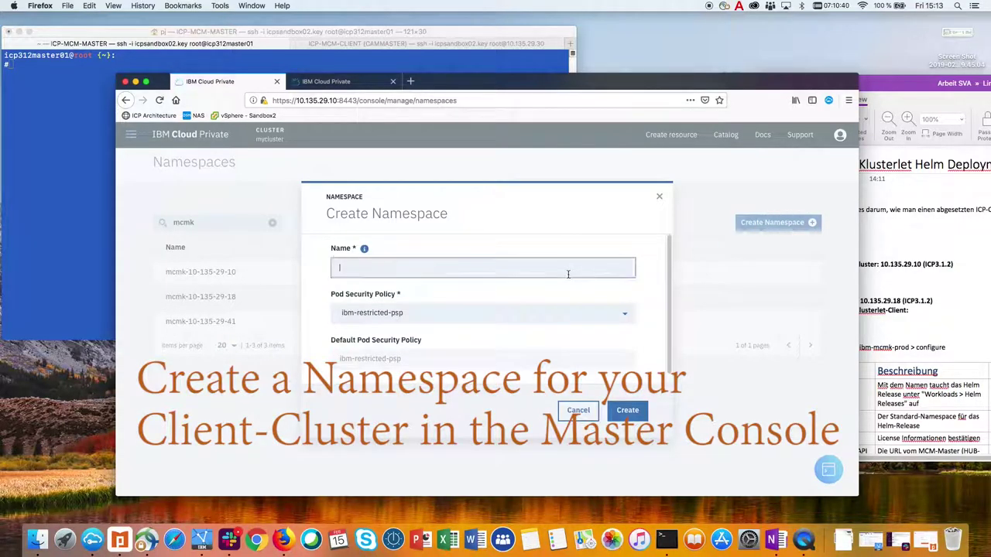
pyautogui.press('super+v')
pyautogui.press('BackSpace')
pyautogui.press('BackSpace')
pyautogui.click(480, 311)
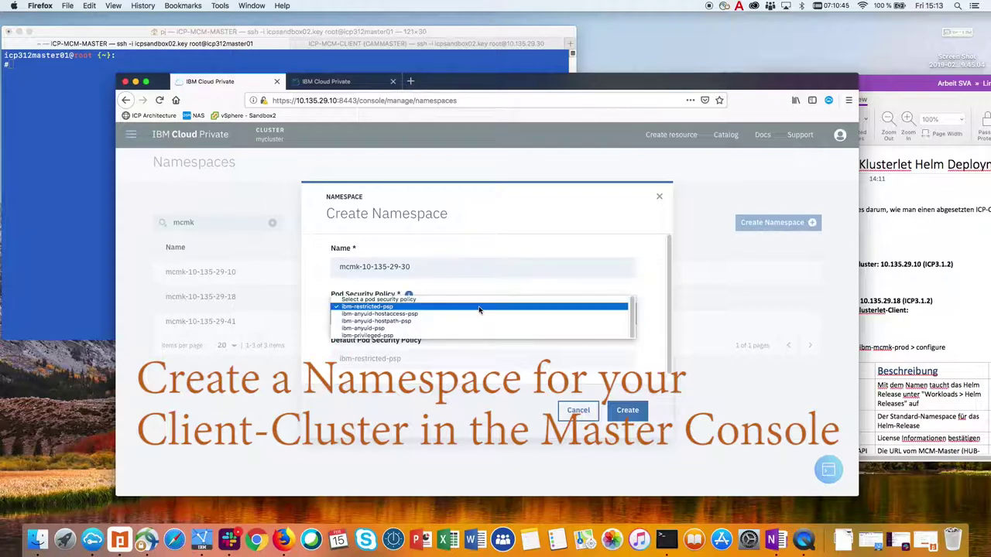
pyautogui.click(405, 324)
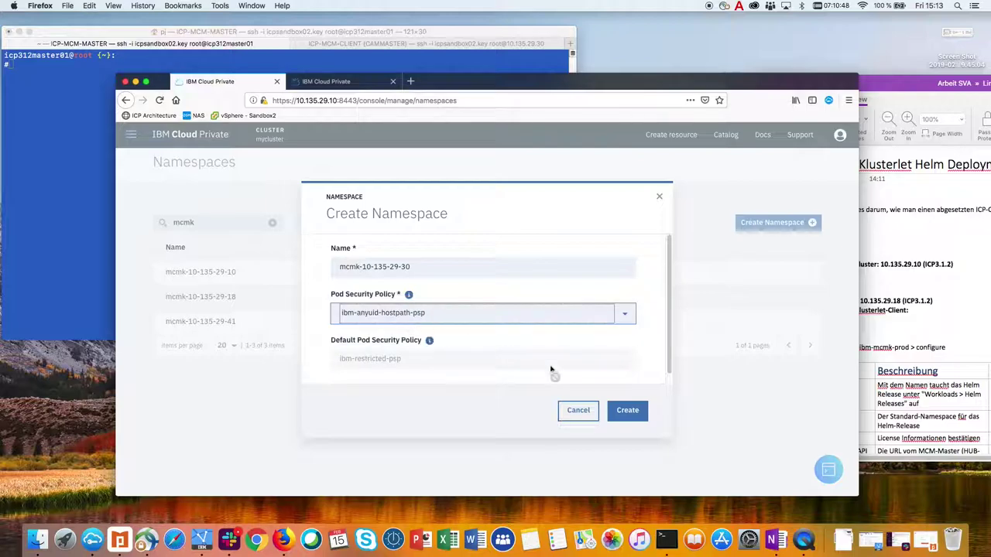
pyautogui.click(626, 411)
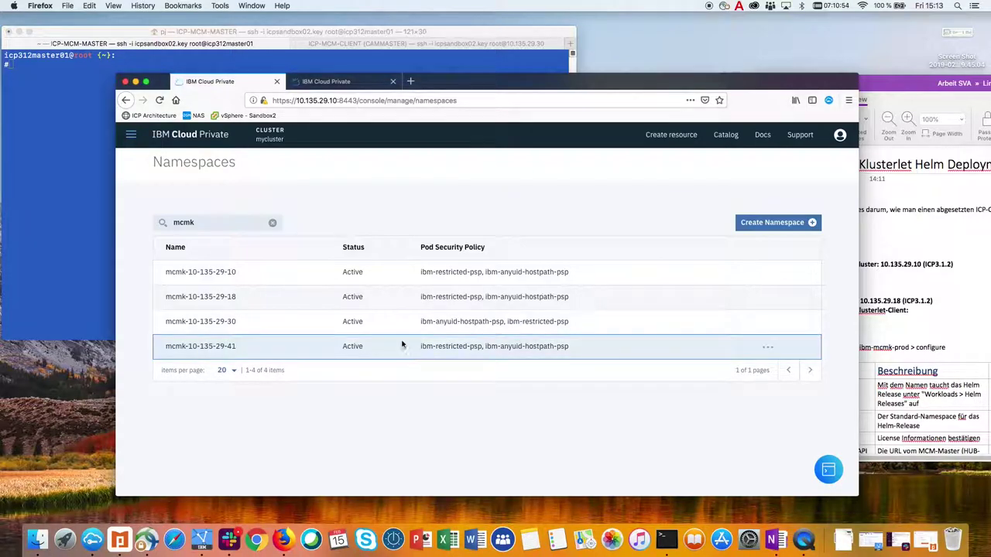
pyautogui.moveTo(238, 321); pyautogui.dragTo(168, 323)
pyautogui.press('super+c')
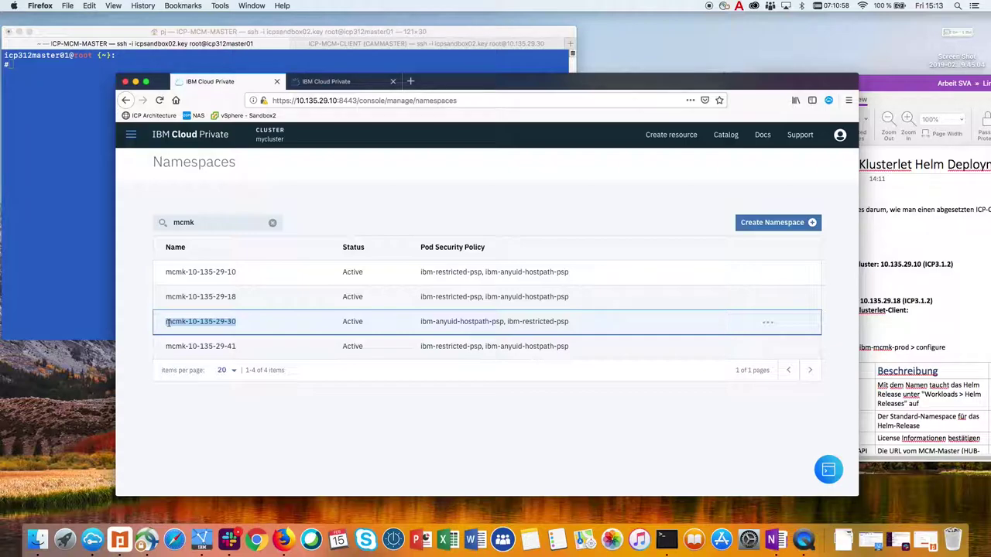
pyautogui.click(352, 83)
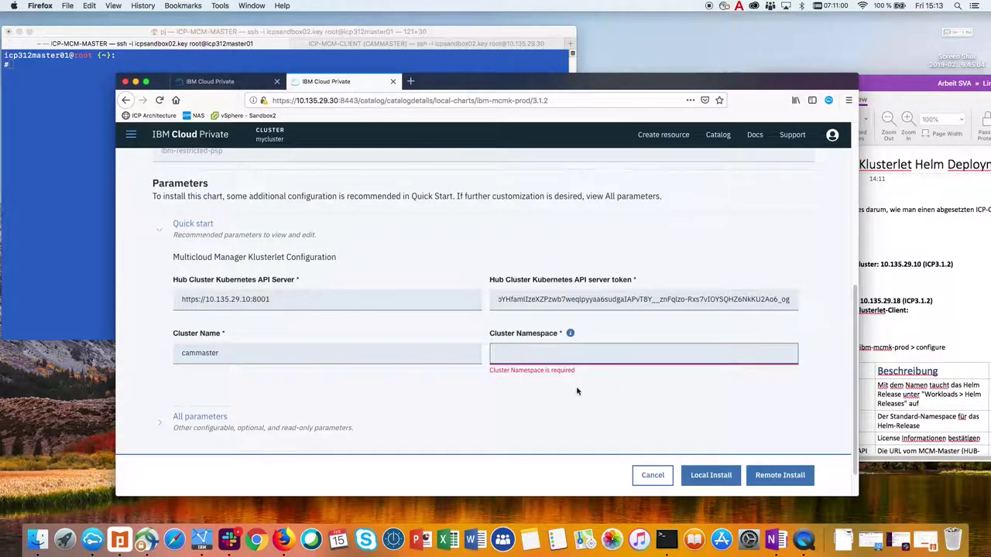
# Paste mcmk-10-135-29-30 into Cluster Namespace and expand All parameters down to Klusterlet Tiller Secret Name.
pyautogui.press('super+v')
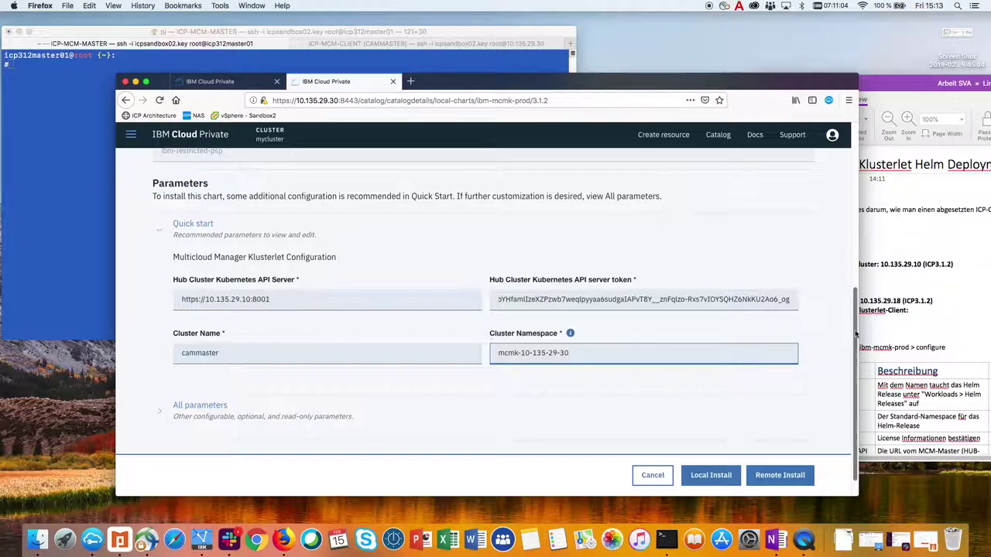
pyautogui.click(161, 414)
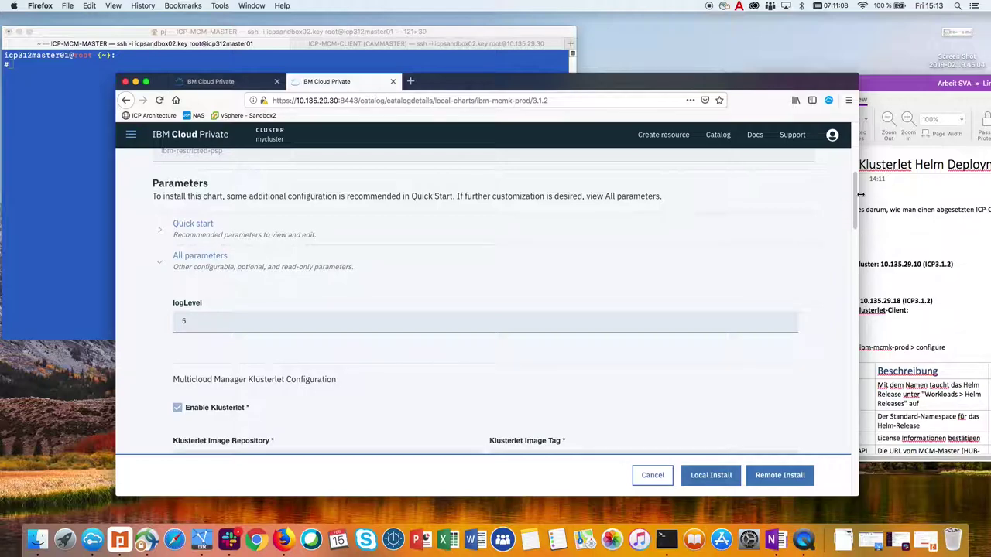
pyautogui.moveTo(856, 196); pyautogui.dragTo(857, 259)
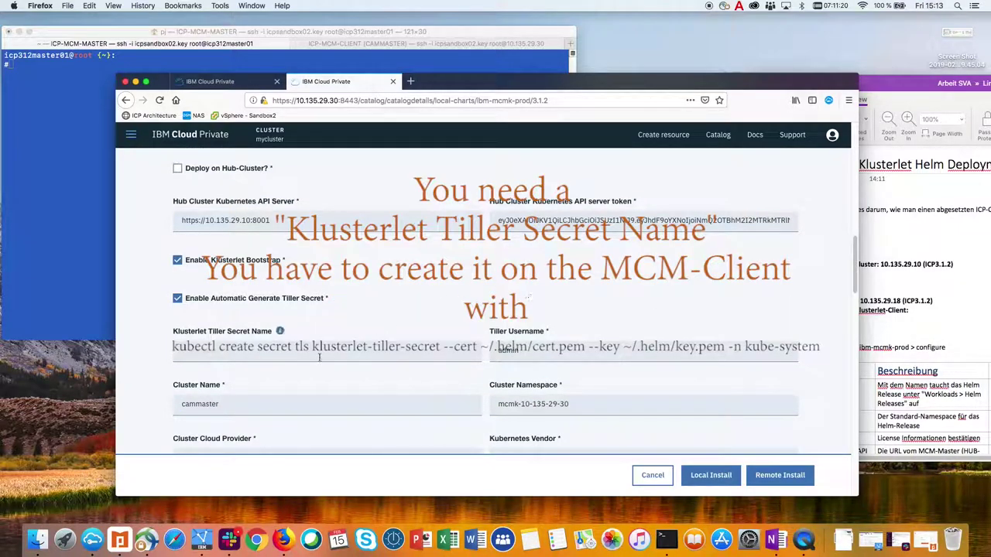
pyautogui.click(228, 349)
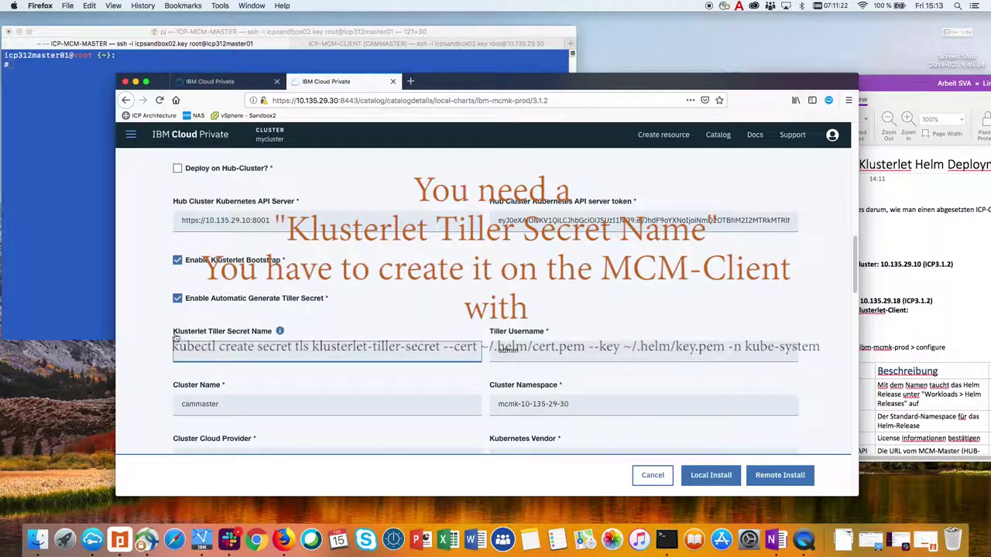
pyautogui.moveTo(278, 334)
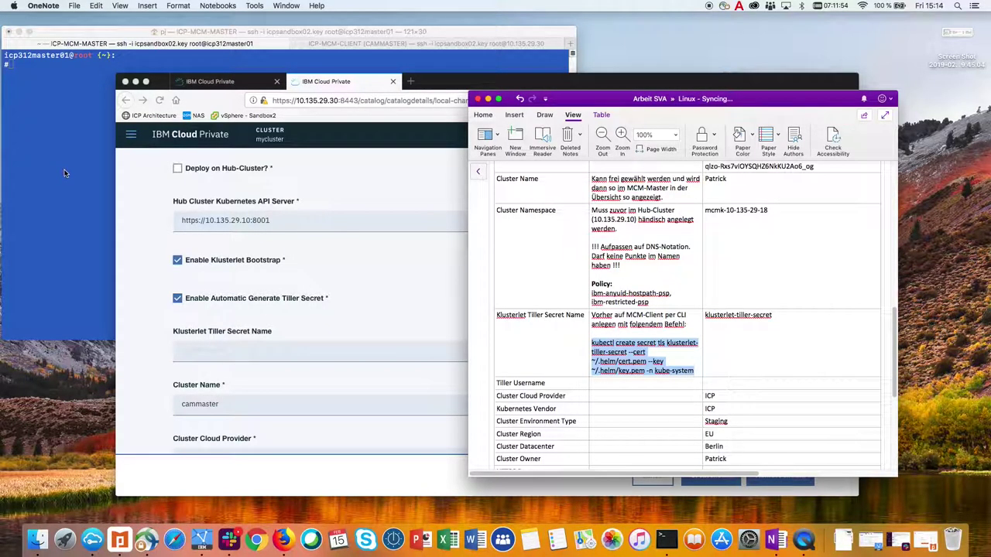
# In the CAMMASTER terminal tab, run cloudctl login with the admin credentials and target kube-system.
pyautogui.click(64, 169)
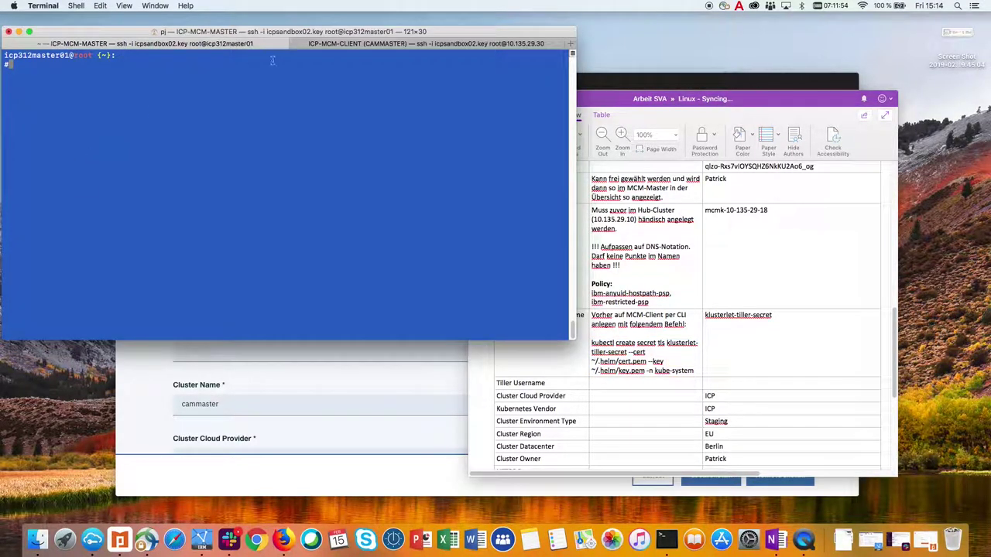
pyautogui.click(426, 44)
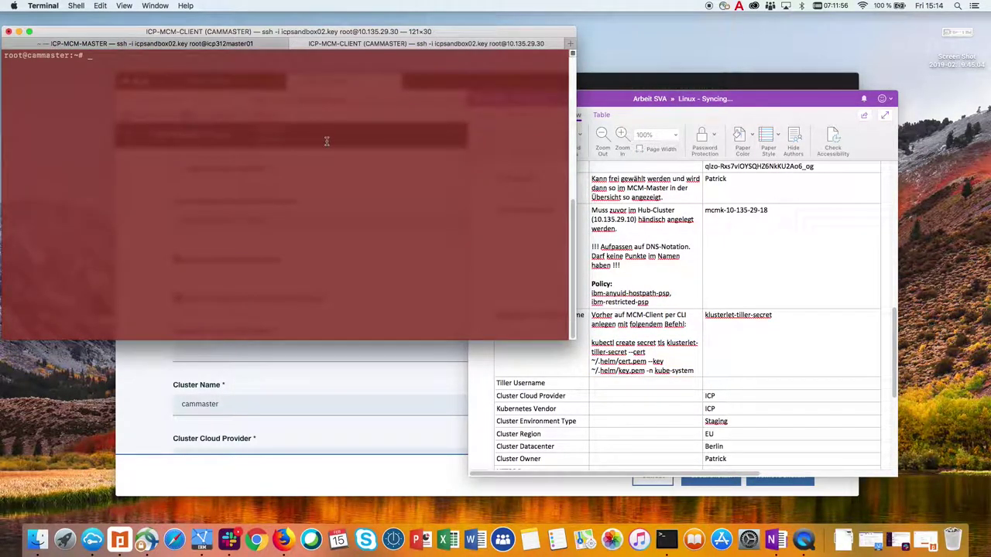
pyautogui.write('cloudctl ')
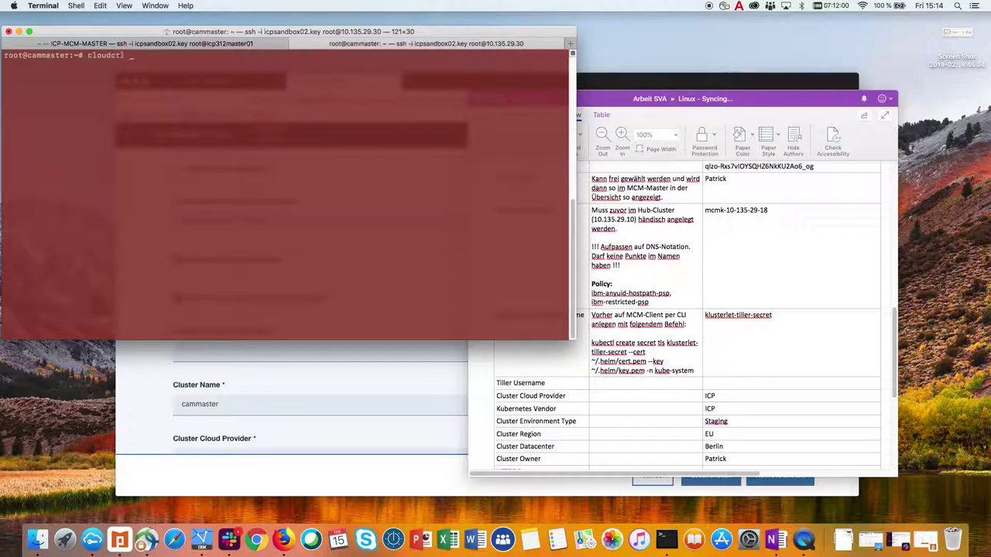
pyautogui.write('login')
pyautogui.press('Return')
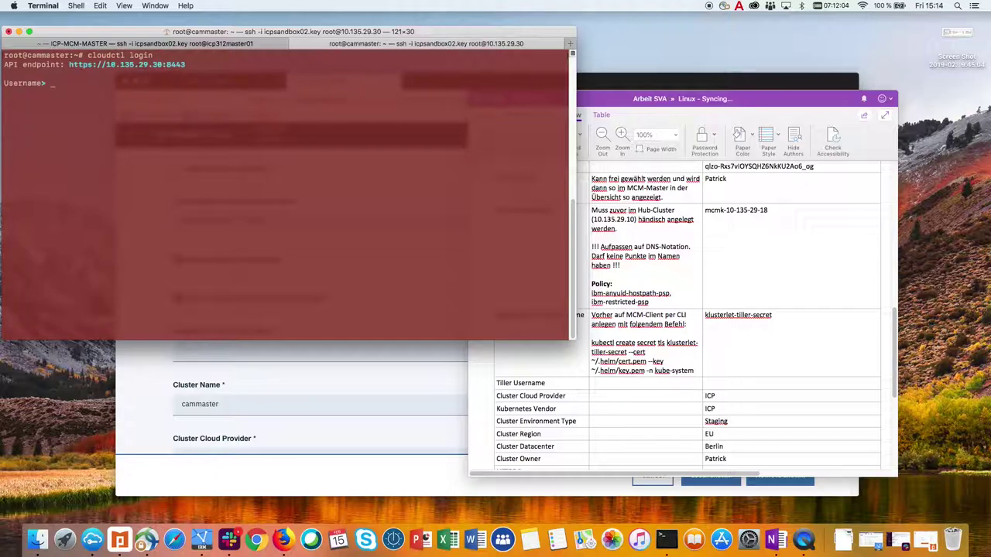
pyautogui.write('admin')
pyautogui.press('Return')
pyautogui.write('admin')
pyautogui.press('Return')
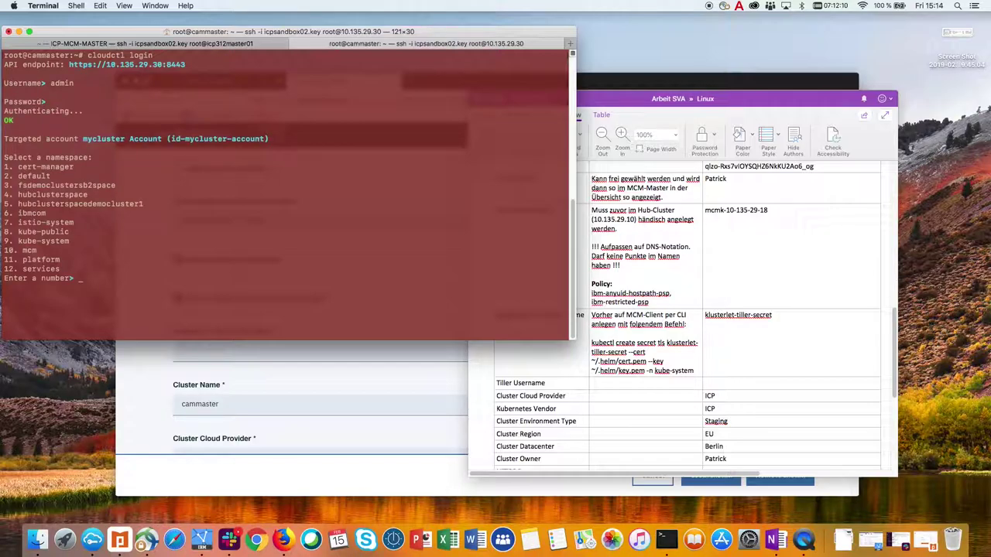
pyautogui.press('Return')
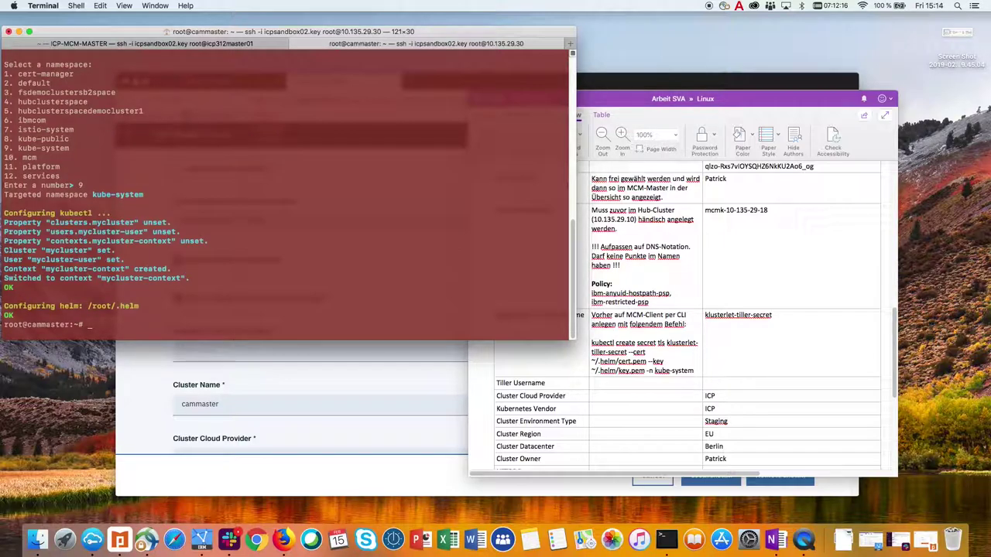
# Create the klusterlet-tiller-secret TLS secret with kubectl create secret tls and copy its name.
pyautogui.press('super+v')
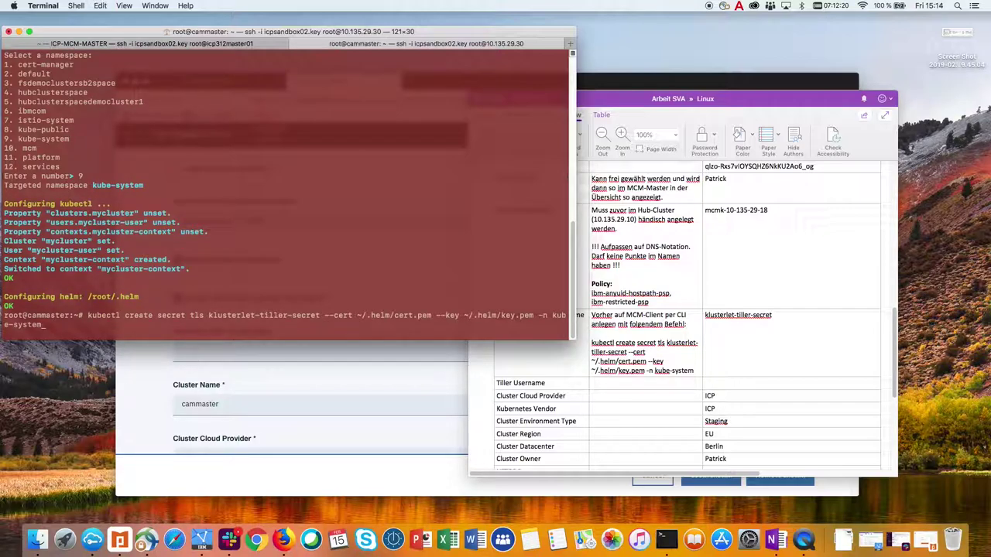
pyautogui.press('Return')
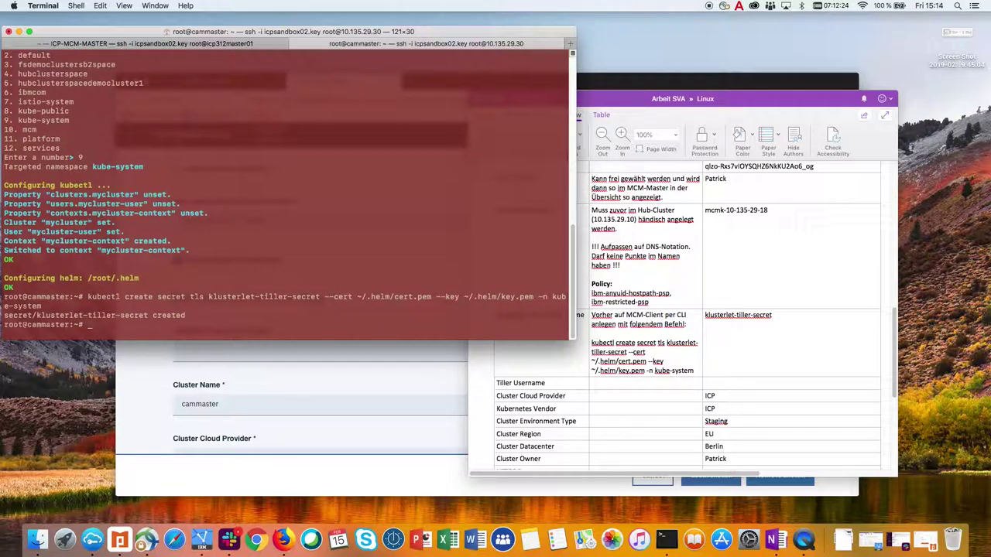
pyautogui.moveTo(209, 299); pyautogui.dragTo(321, 298)
pyautogui.press('super+c')
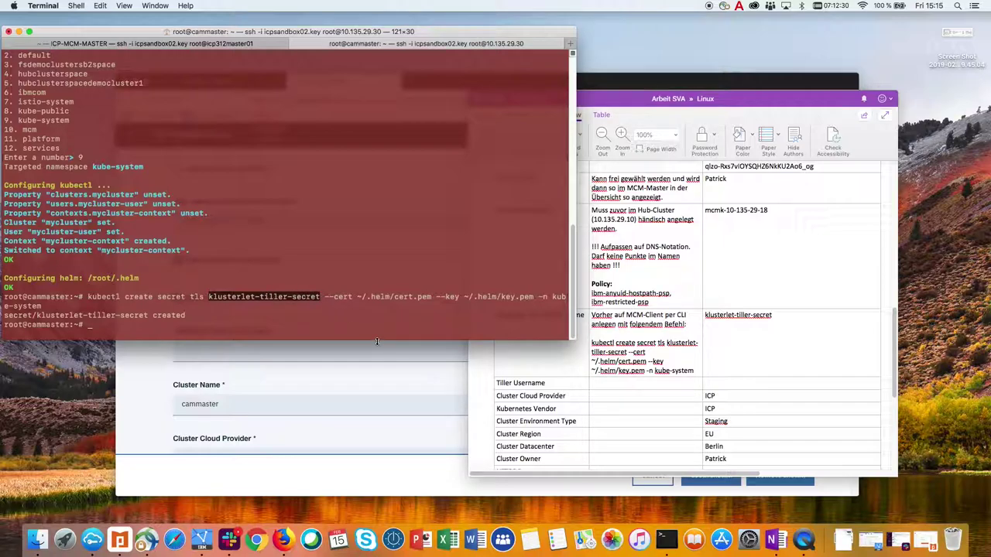
pyautogui.press('super+Tab')
pyautogui.press('super+Tab')
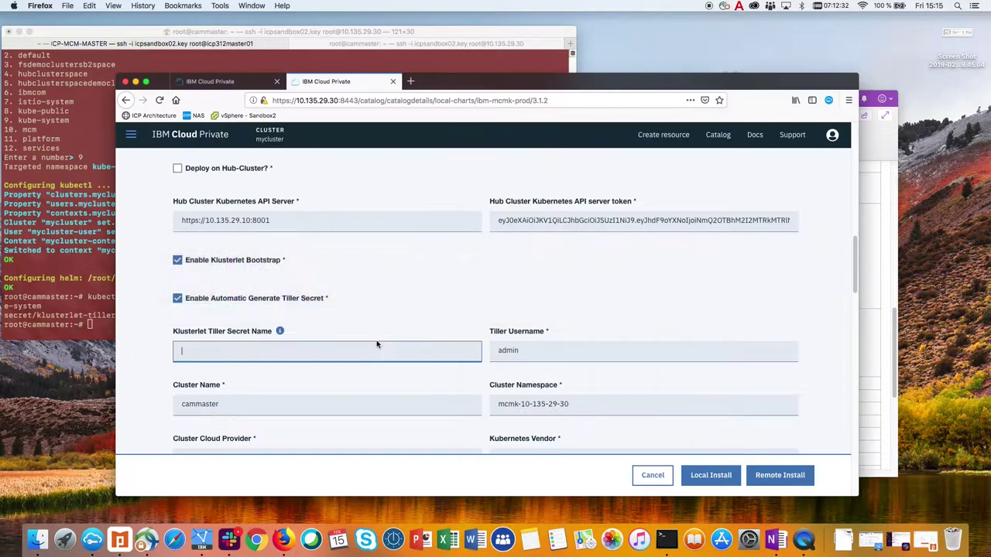
# Enter Tiller secret klusterlet-tiller-secret, keep vendor ICP, and set environment Prod and region CAN.
pyautogui.press('super+v')
pyautogui.scroll(-5, 309, 360)
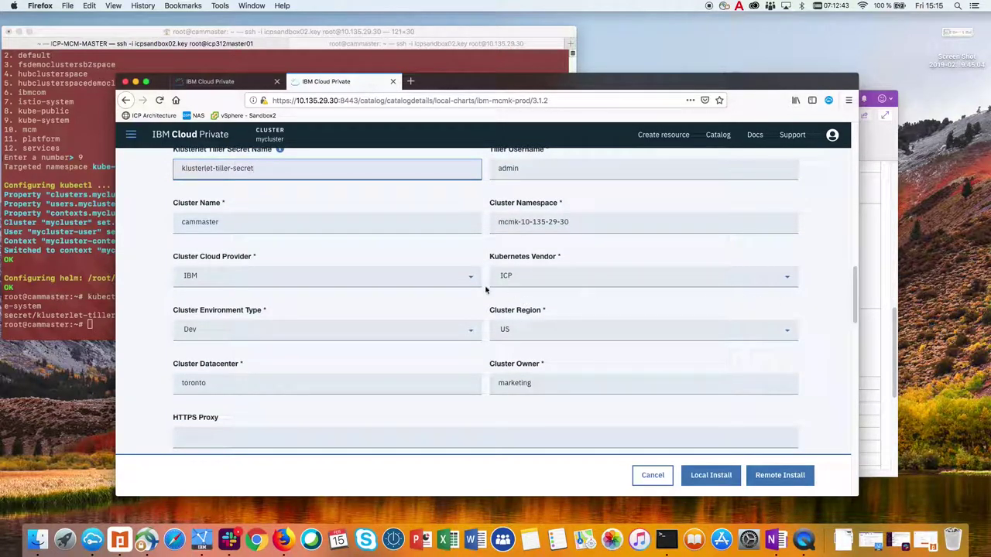
pyautogui.click(546, 279)
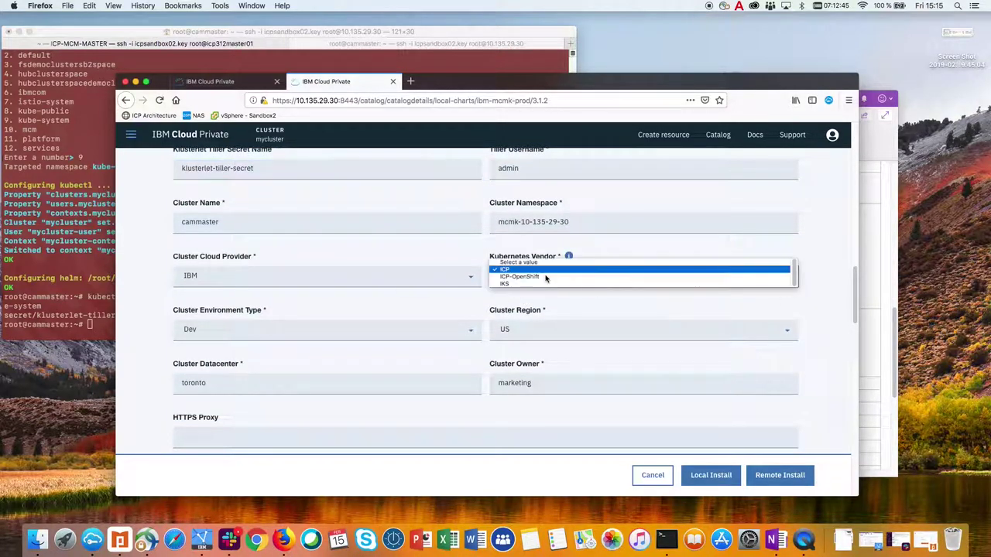
pyautogui.click(373, 278)
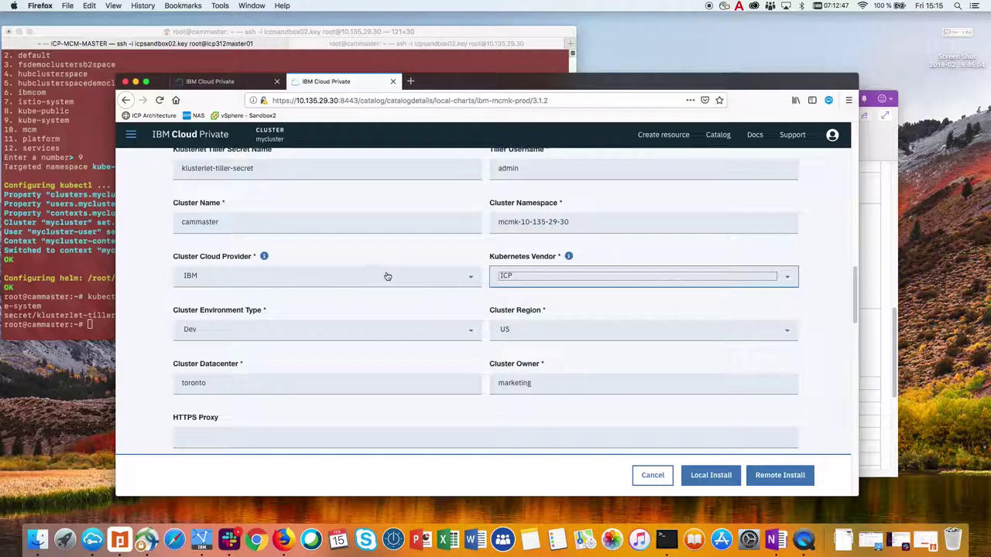
pyautogui.click(320, 341)
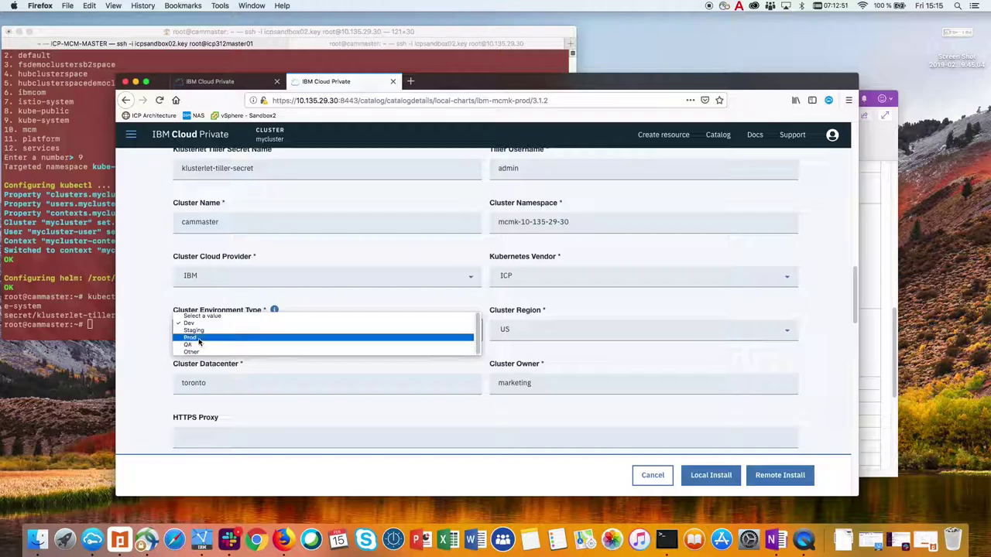
pyautogui.click(200, 338)
pyautogui.click(593, 333)
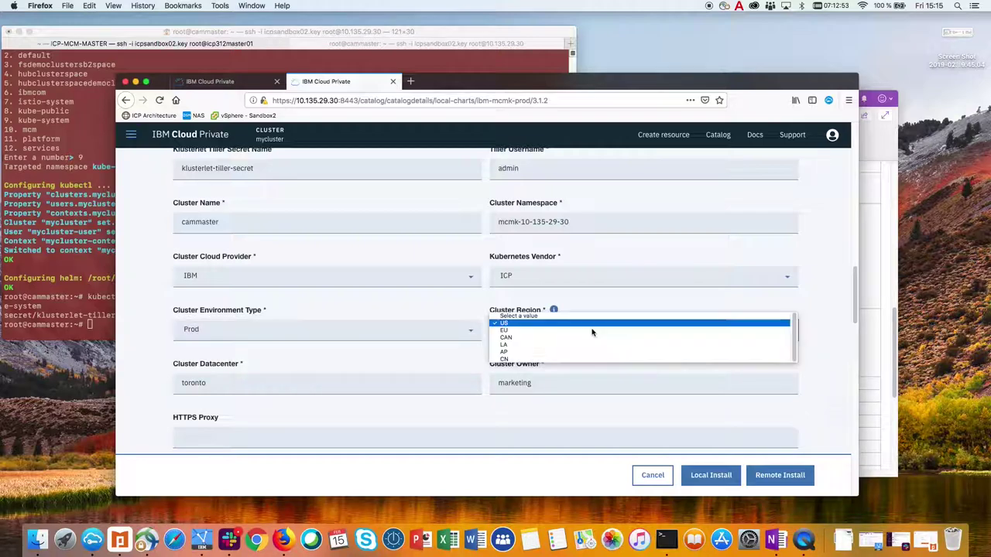
pyautogui.click(540, 339)
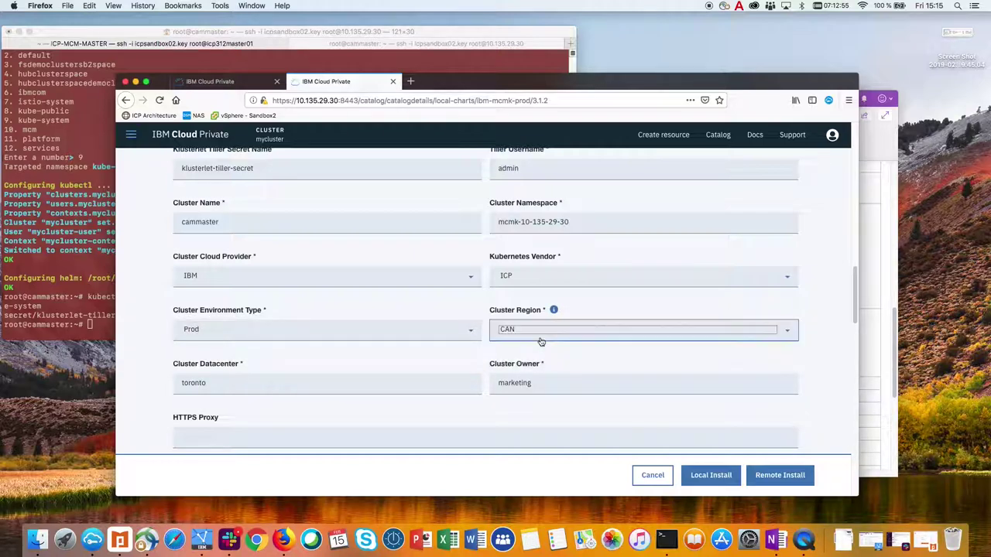
# Replace the Cluster Owner value 'marketing' with 'devops' and review the fields' info-icon help.
pyautogui.doubleClick(573, 385)
pyautogui.write('devops')
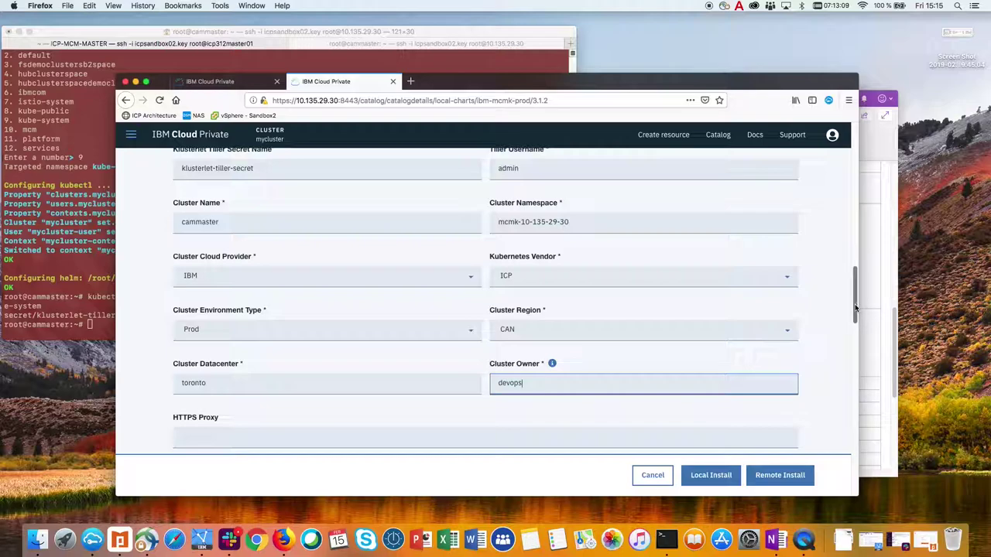
pyautogui.moveTo(553, 367)
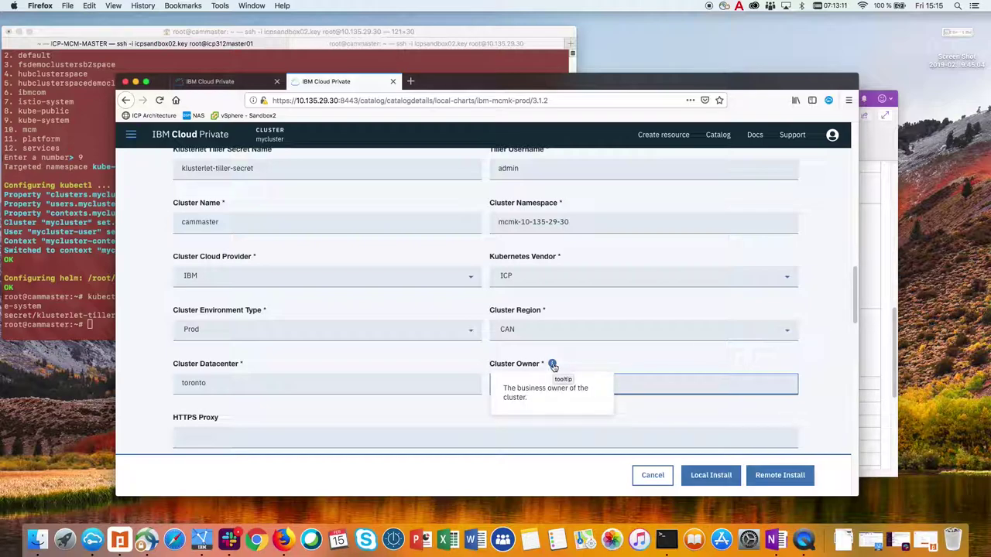
pyautogui.moveTo(554, 312)
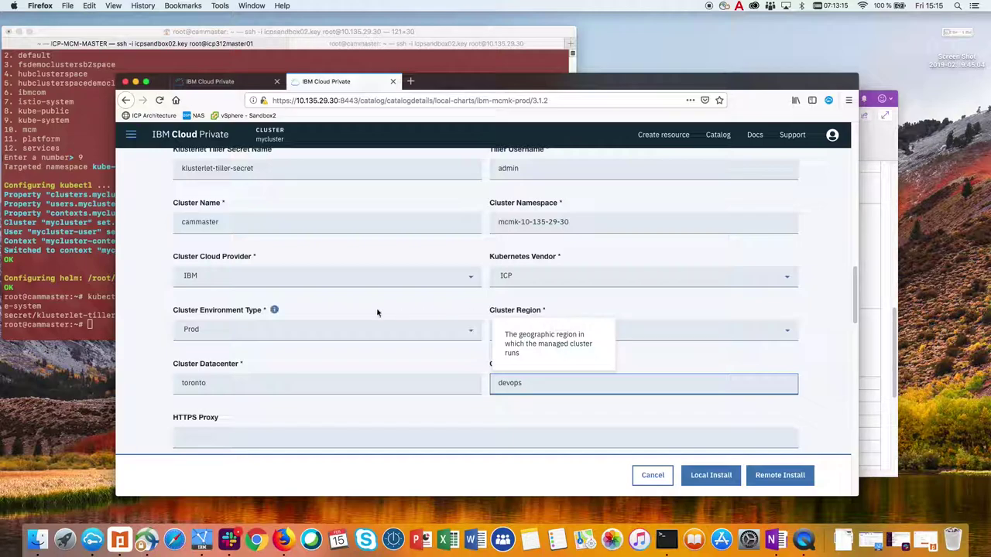
pyautogui.moveTo(275, 312)
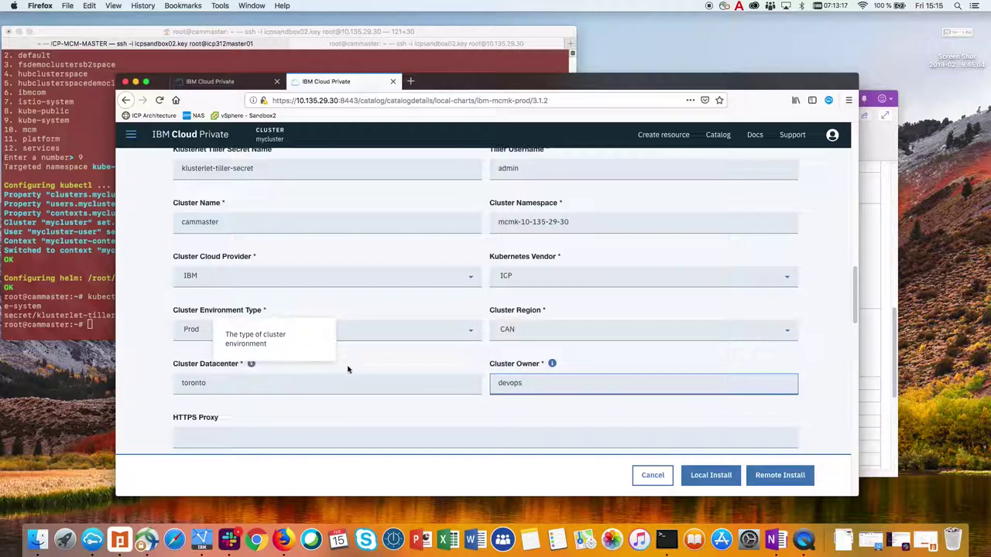
pyautogui.moveTo(251, 367)
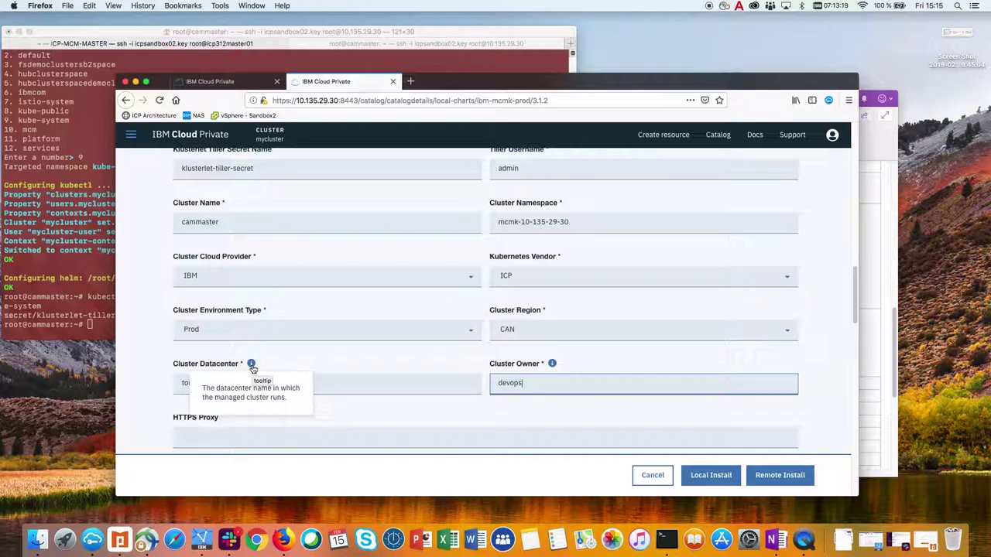
pyautogui.moveTo(571, 258)
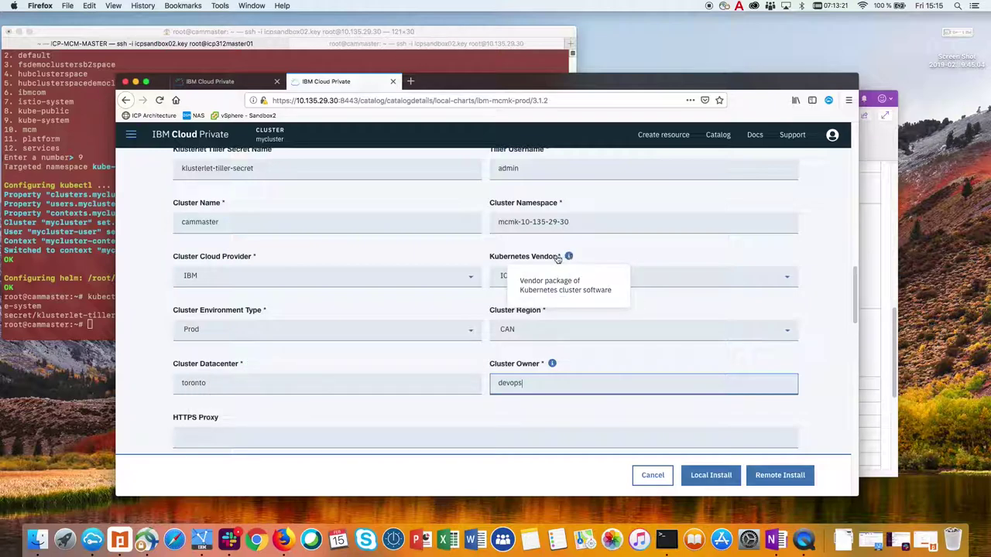
pyautogui.moveTo(264, 257)
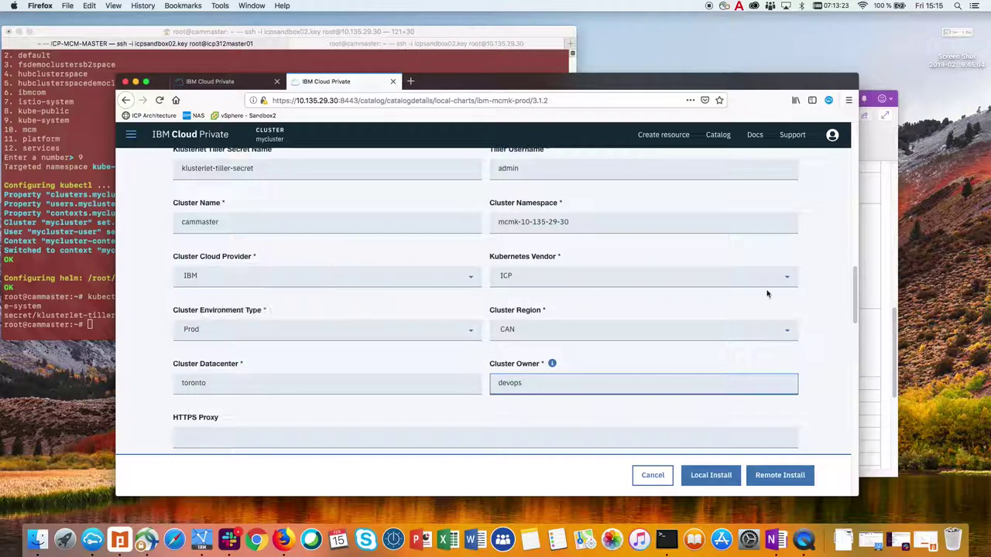
# Launch Local Install of the configured klusterlet chart from the bottom of the form.
pyautogui.moveTo(857, 286); pyautogui.dragTo(855, 356)
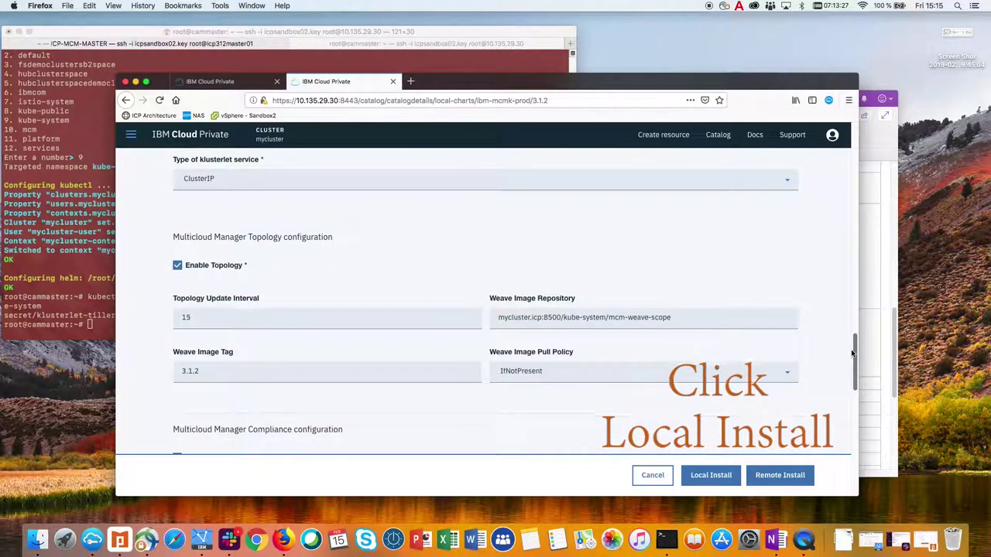
pyautogui.click(709, 480)
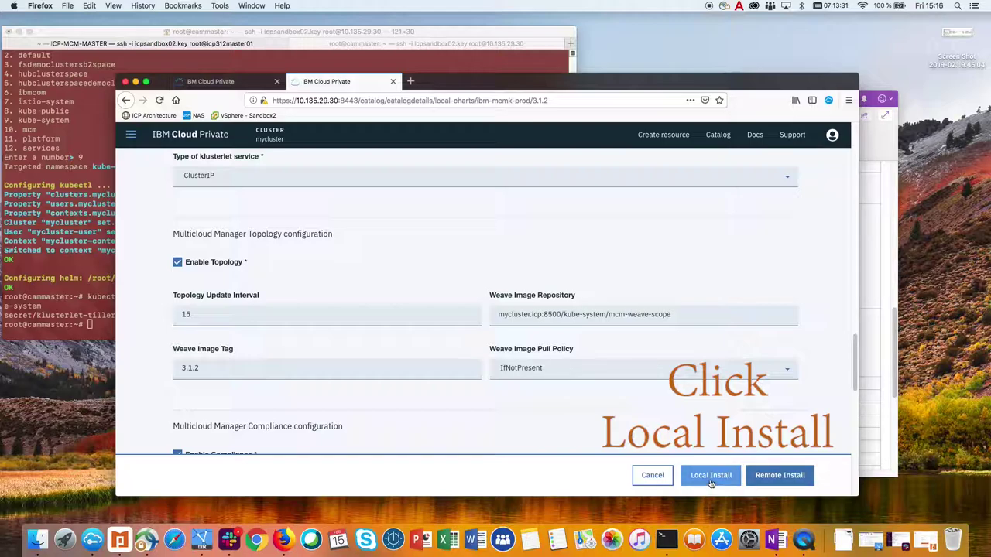
pyautogui.click(711, 480)
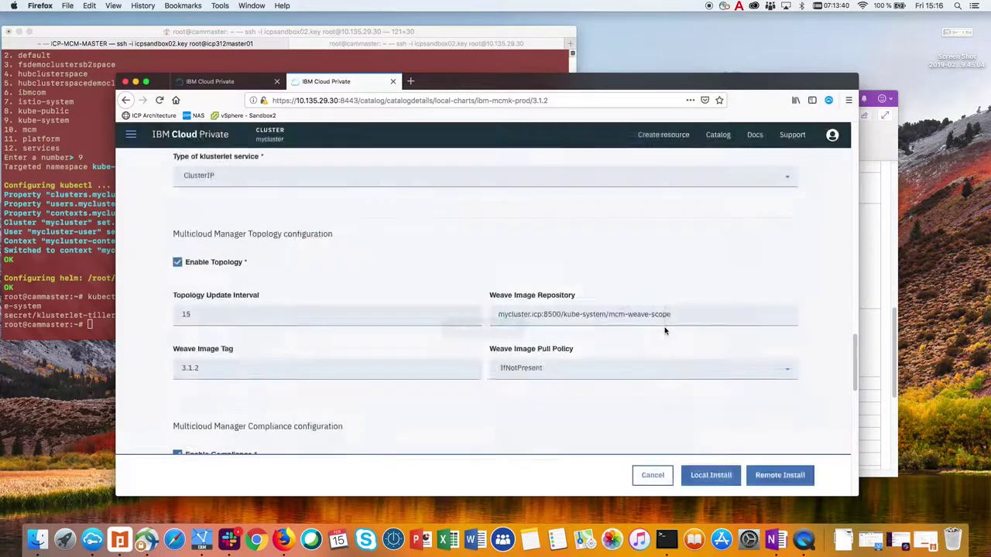
pyautogui.rightClick(343, 84)
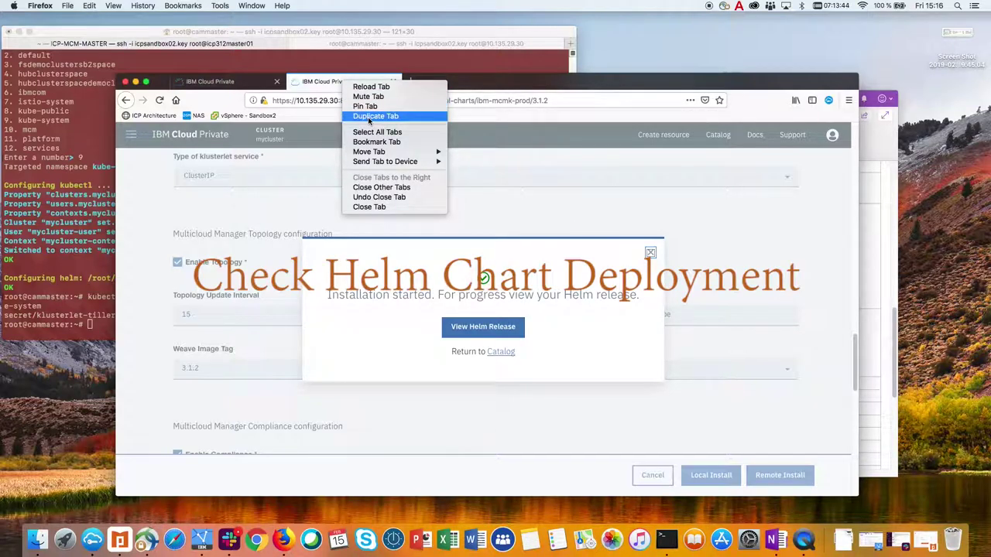
# Duplicate the browser tab and go to Workloads > Deployments in it.
pyautogui.click(369, 116)
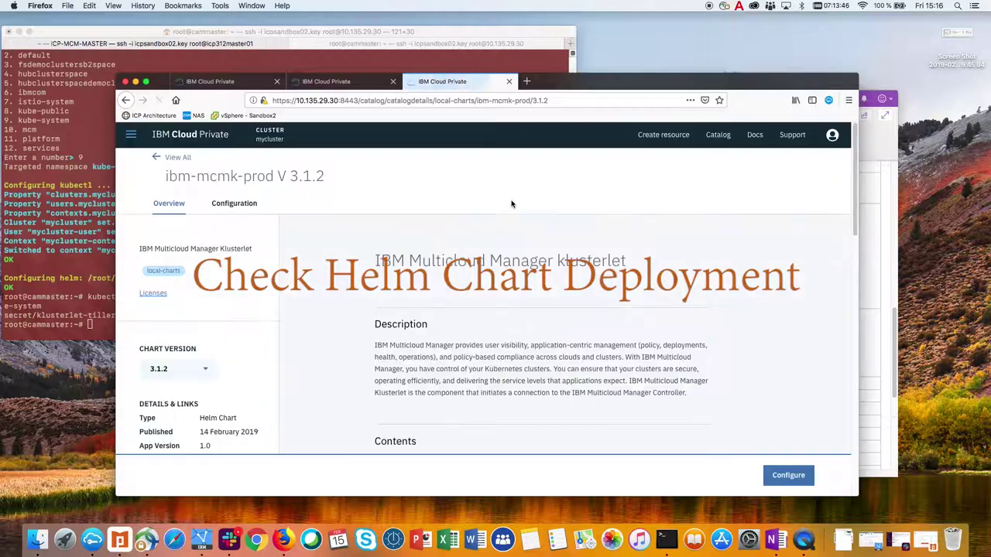
pyautogui.click(131, 135)
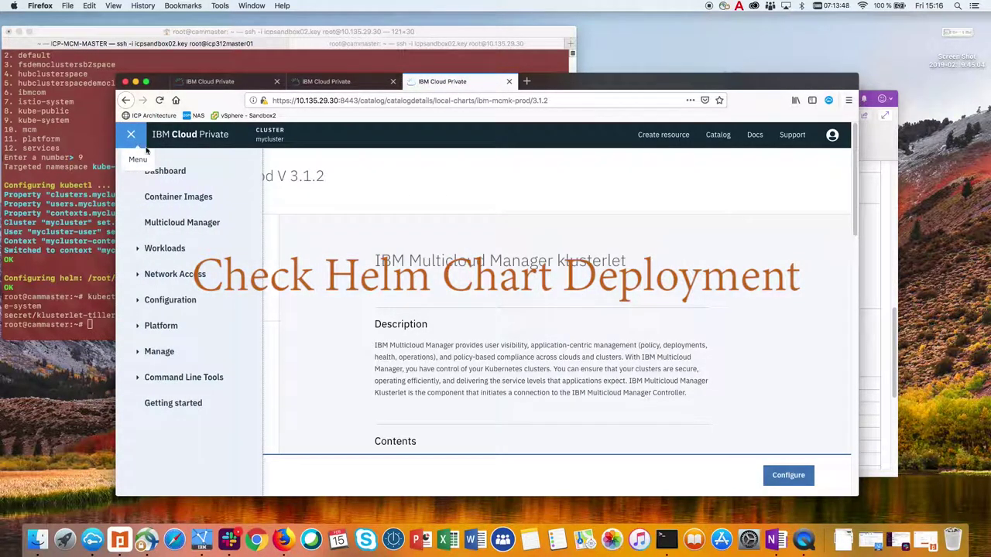
pyautogui.click(165, 246)
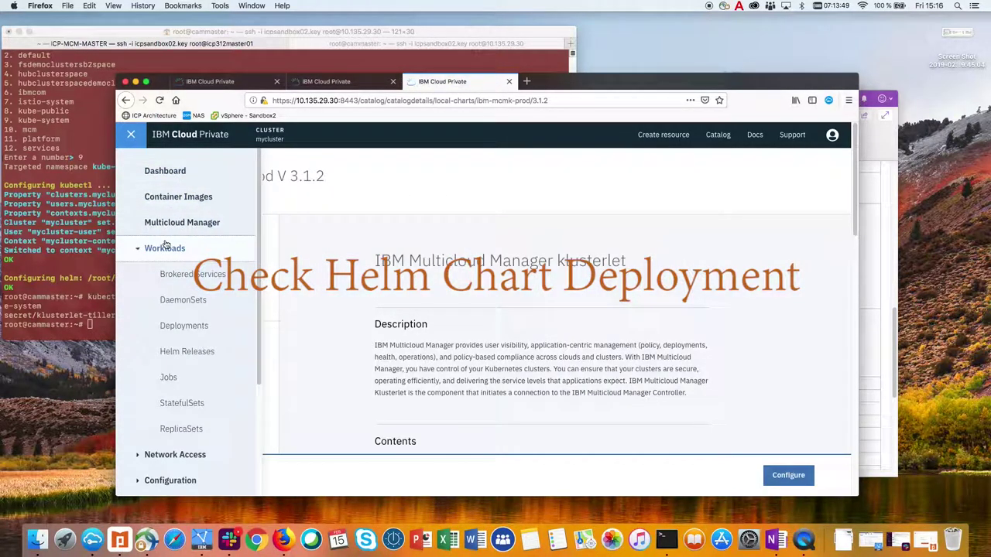
pyautogui.click(192, 329)
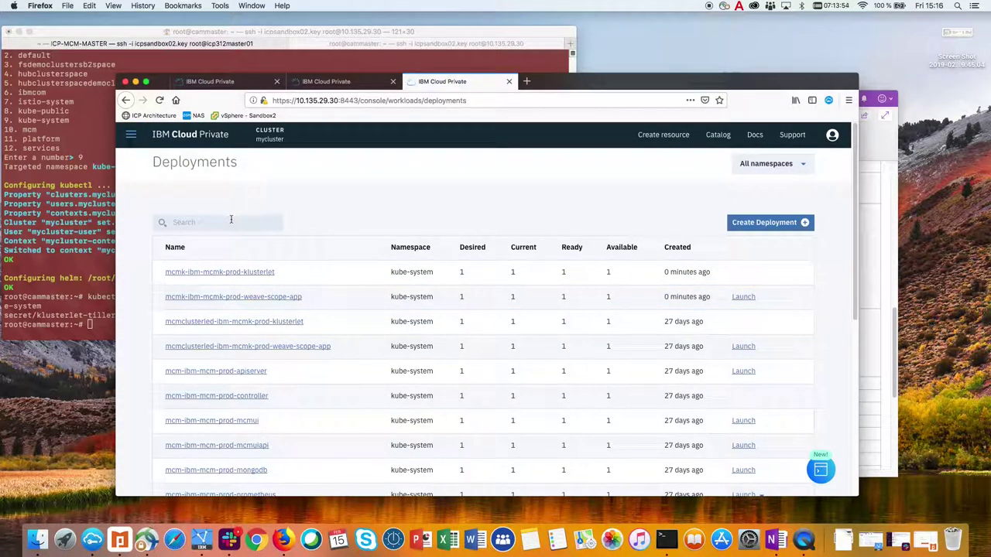
# Filter deployments by 'mcmk' and check the new klusterlet deployments' creation time and 1/1 availability.
pyautogui.click(232, 221)
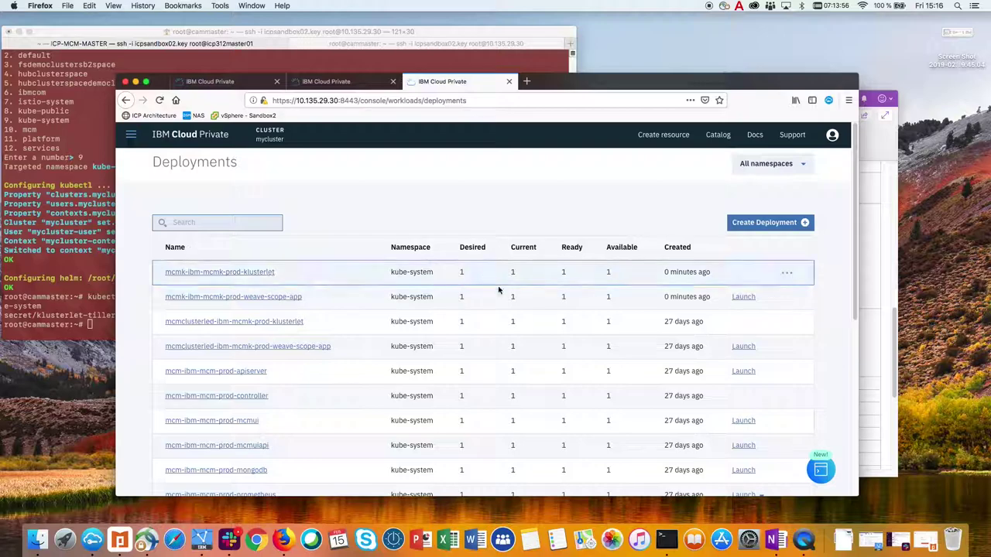
pyautogui.moveTo(665, 272); pyautogui.dragTo(713, 277)
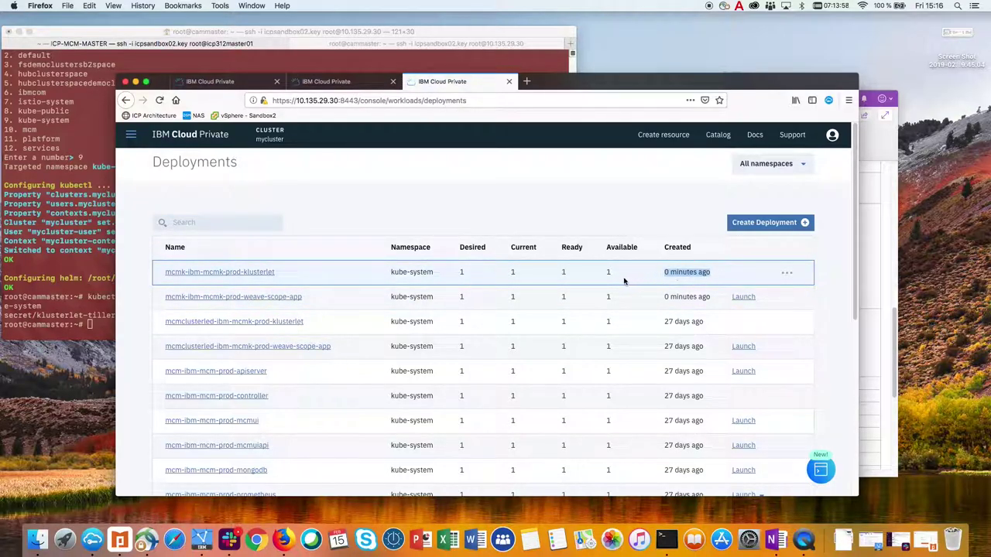
pyautogui.moveTo(459, 272); pyautogui.dragTo(616, 274)
pyautogui.click(226, 223)
pyautogui.write('mcmk')
pyautogui.moveTo(463, 273); pyautogui.dragTo(621, 273)
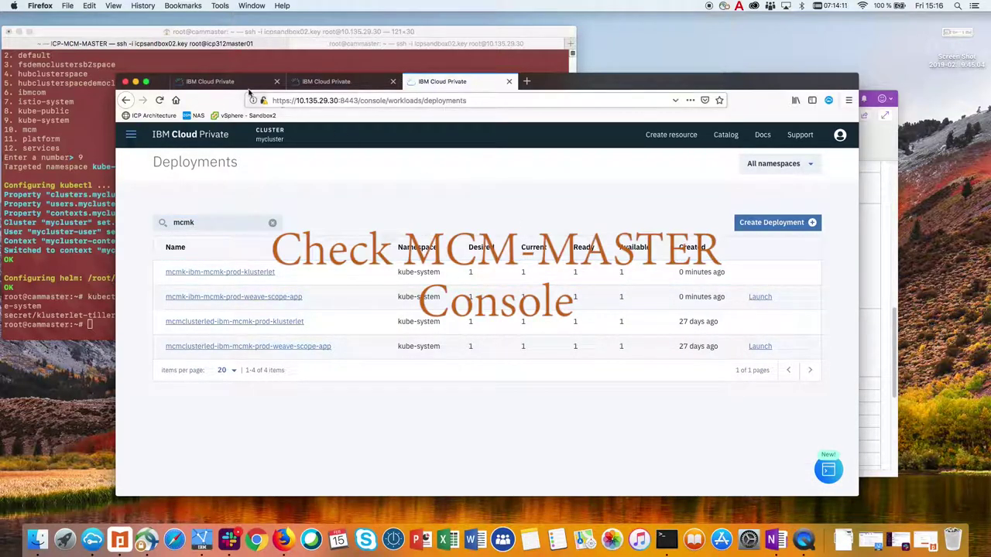
# Back in the hub console tab, open Multicloud Manager's Clusters list showing cammaster Ready.
pyautogui.click(224, 82)
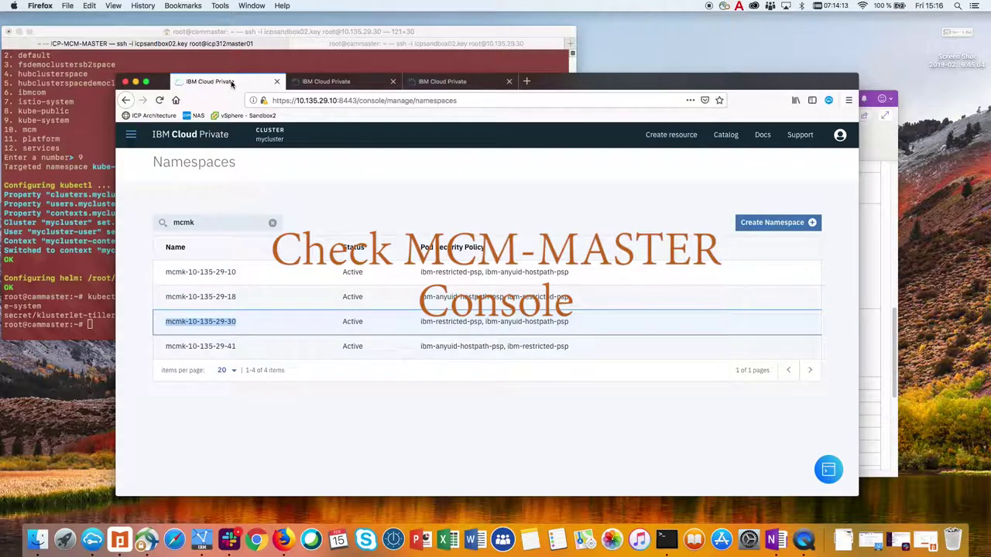
pyautogui.click(131, 134)
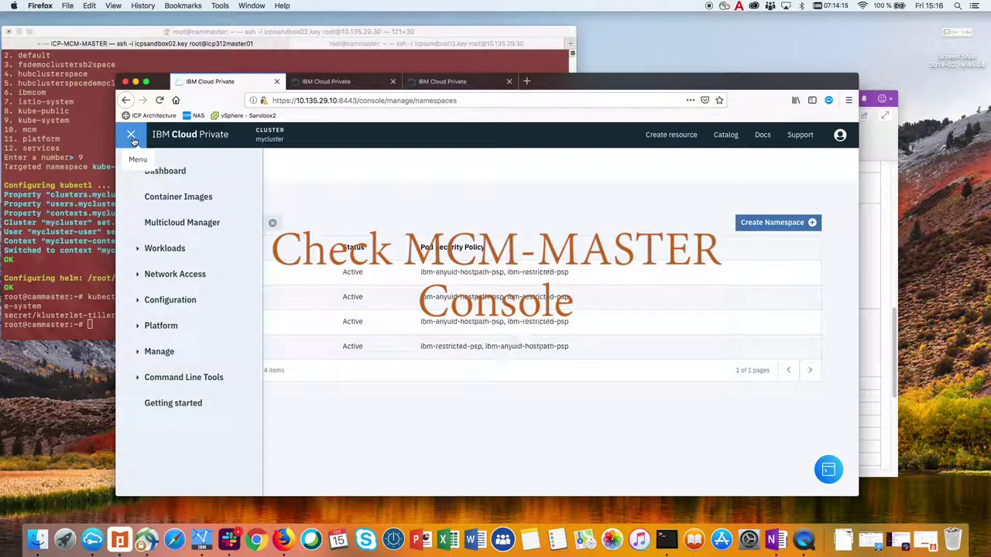
pyautogui.click(182, 223)
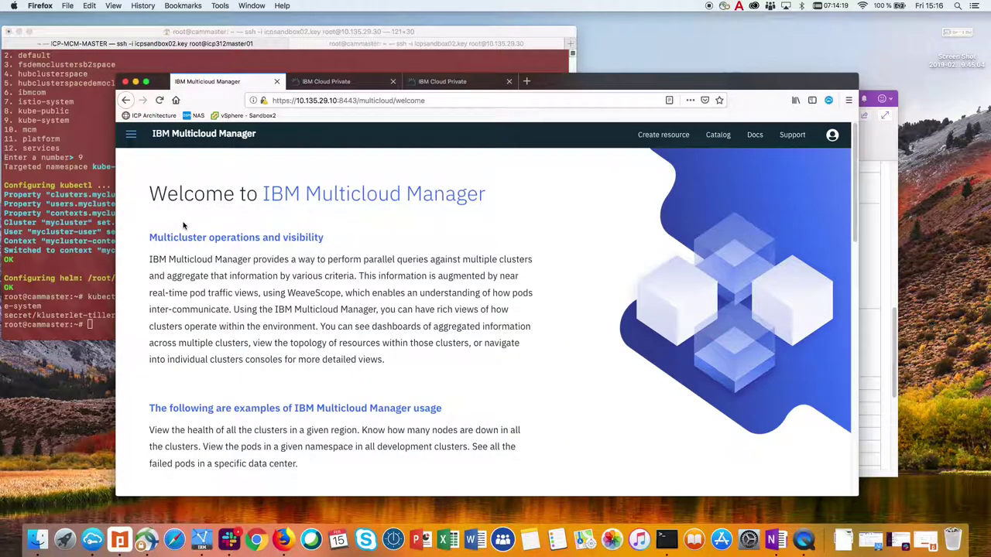
pyautogui.click(129, 138)
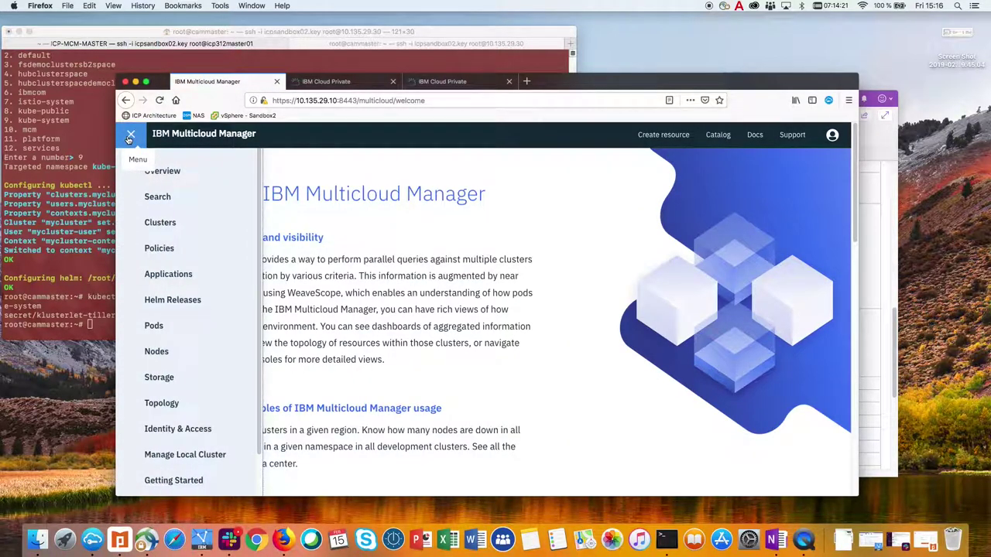
pyautogui.click(160, 223)
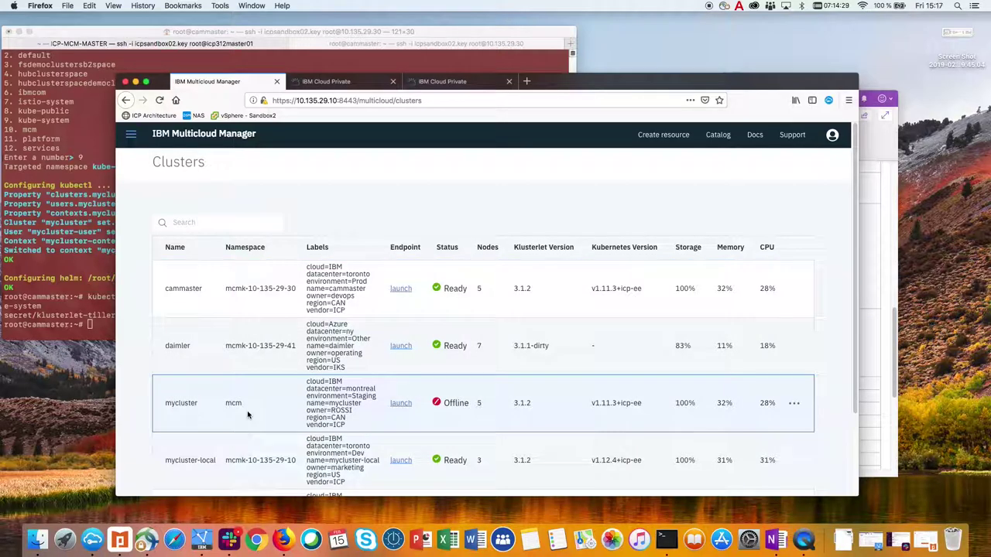
# Confirm cammaster and its namespace show Ready, then open and close the offline mycluster's actions menu.
pyautogui.moveTo(166, 289); pyautogui.dragTo(297, 288)
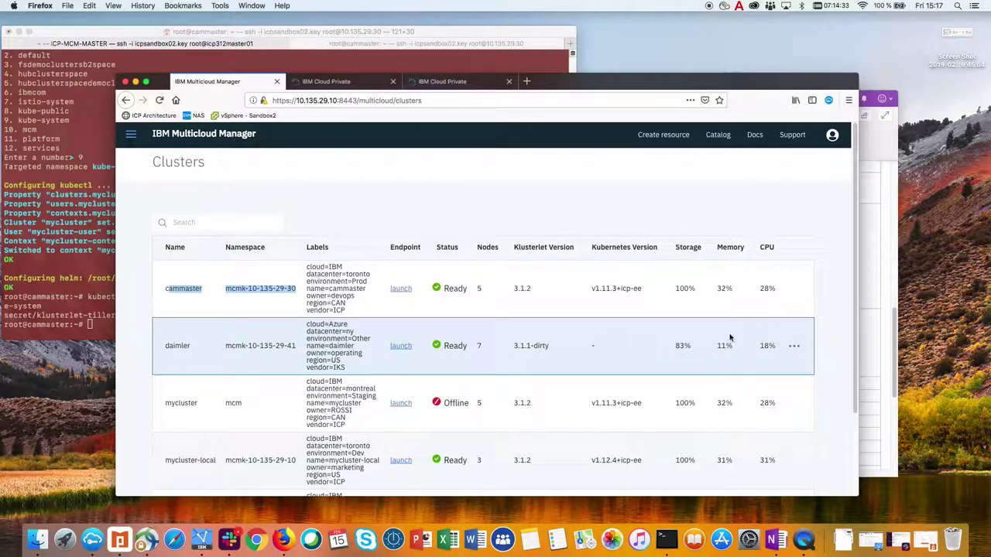
pyautogui.moveTo(857, 296); pyautogui.dragTo(853, 340)
pyautogui.moveTo(715, 367)
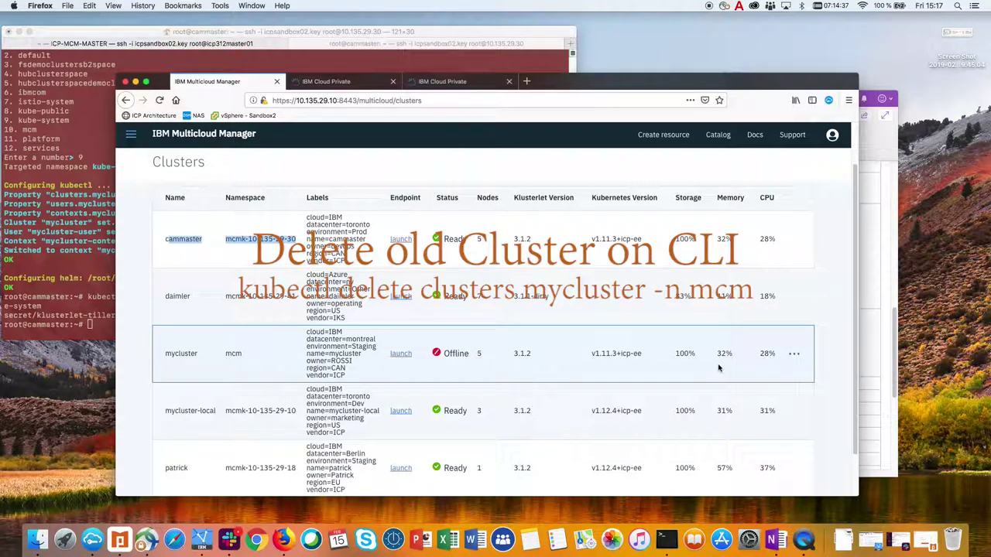
pyautogui.click(795, 355)
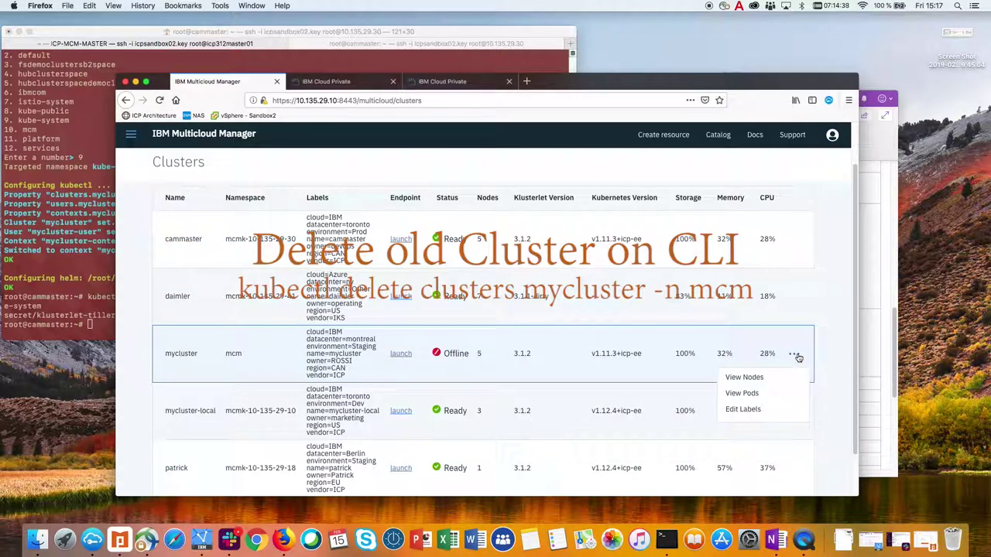
pyautogui.click(826, 350)
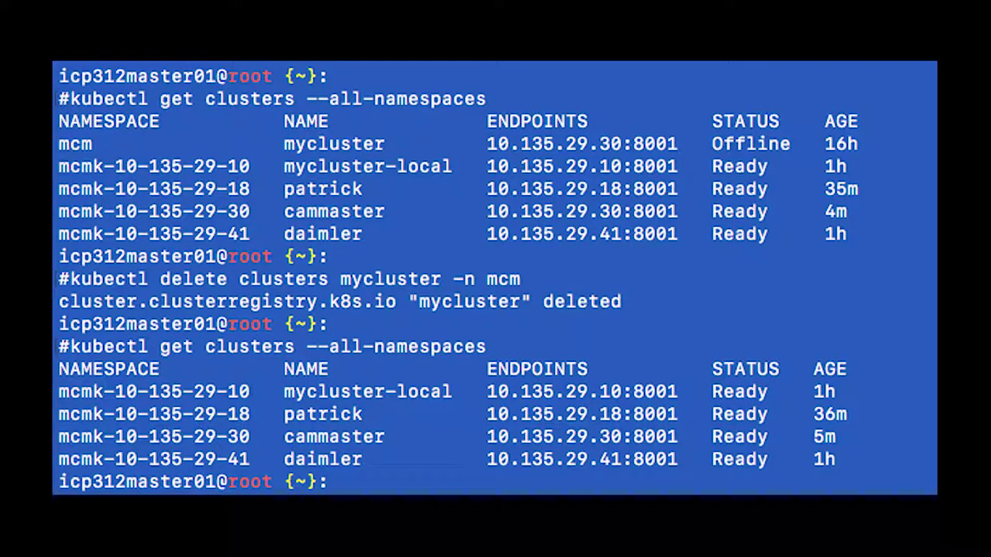